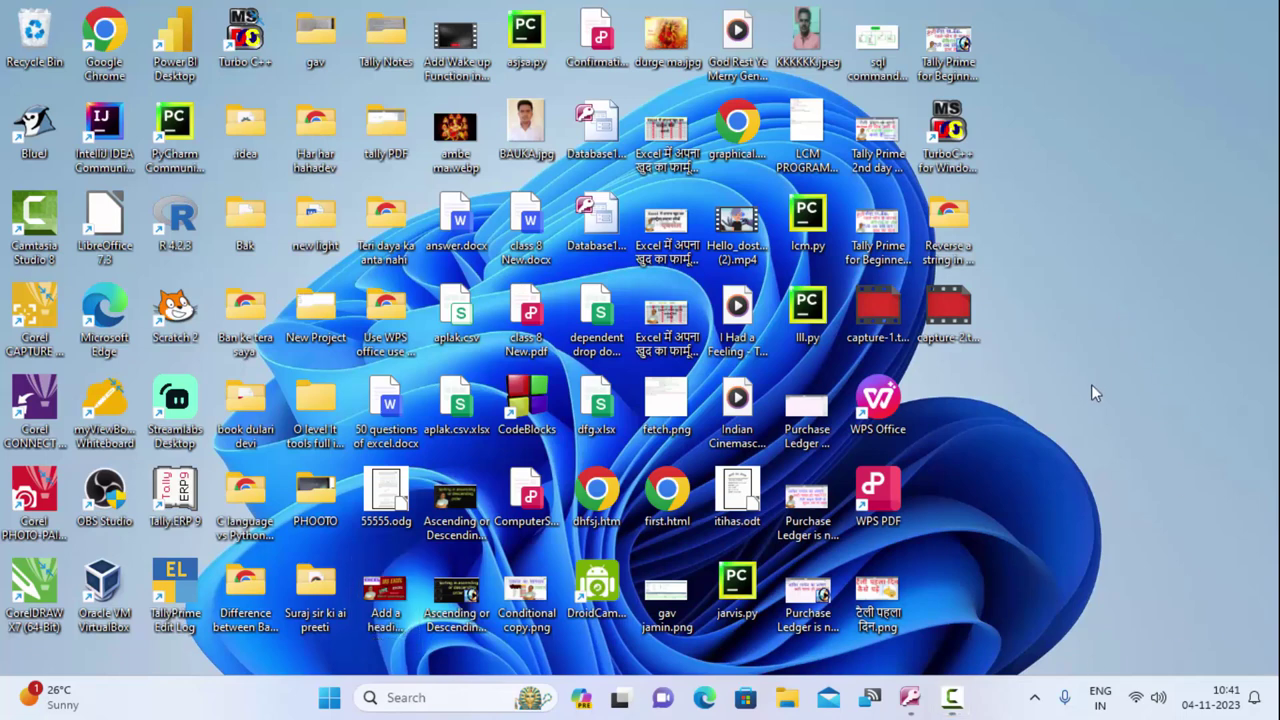
# Step: Refresh the Windows desktop from its right-click menu so the icons re-sort
pyautogui.rightClick(1086, 410)
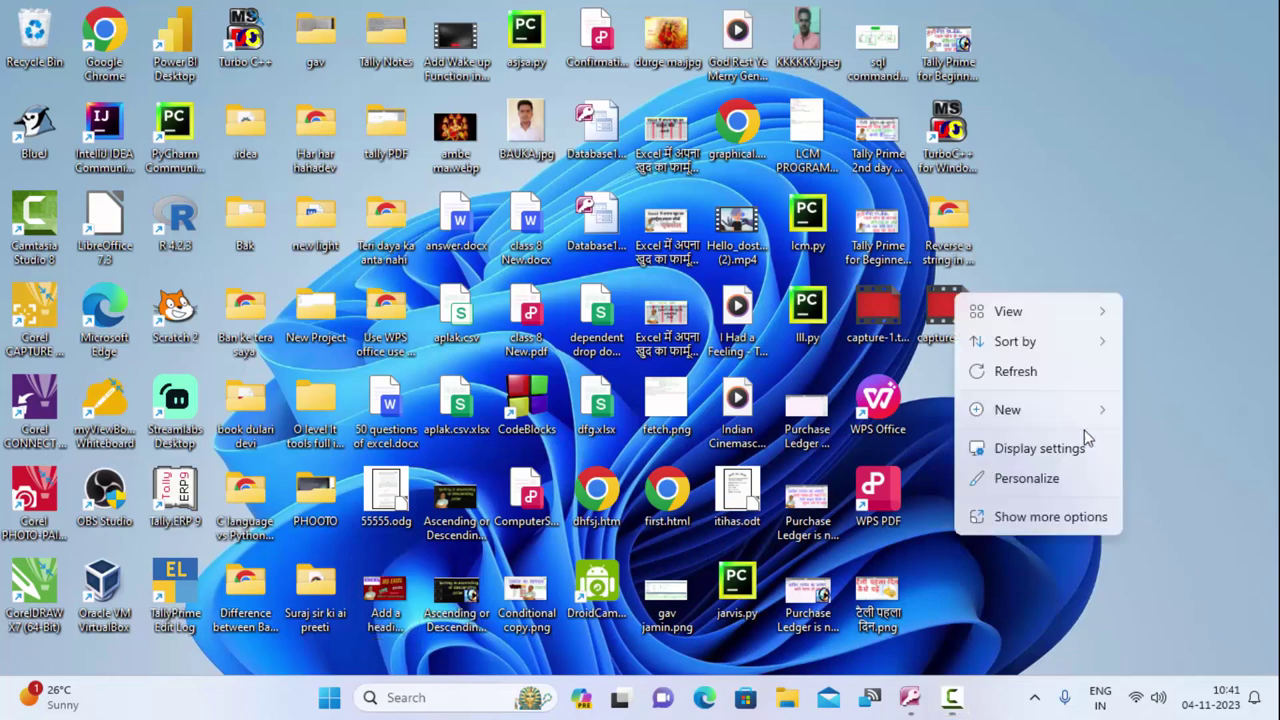
pyautogui.click(1027, 378)
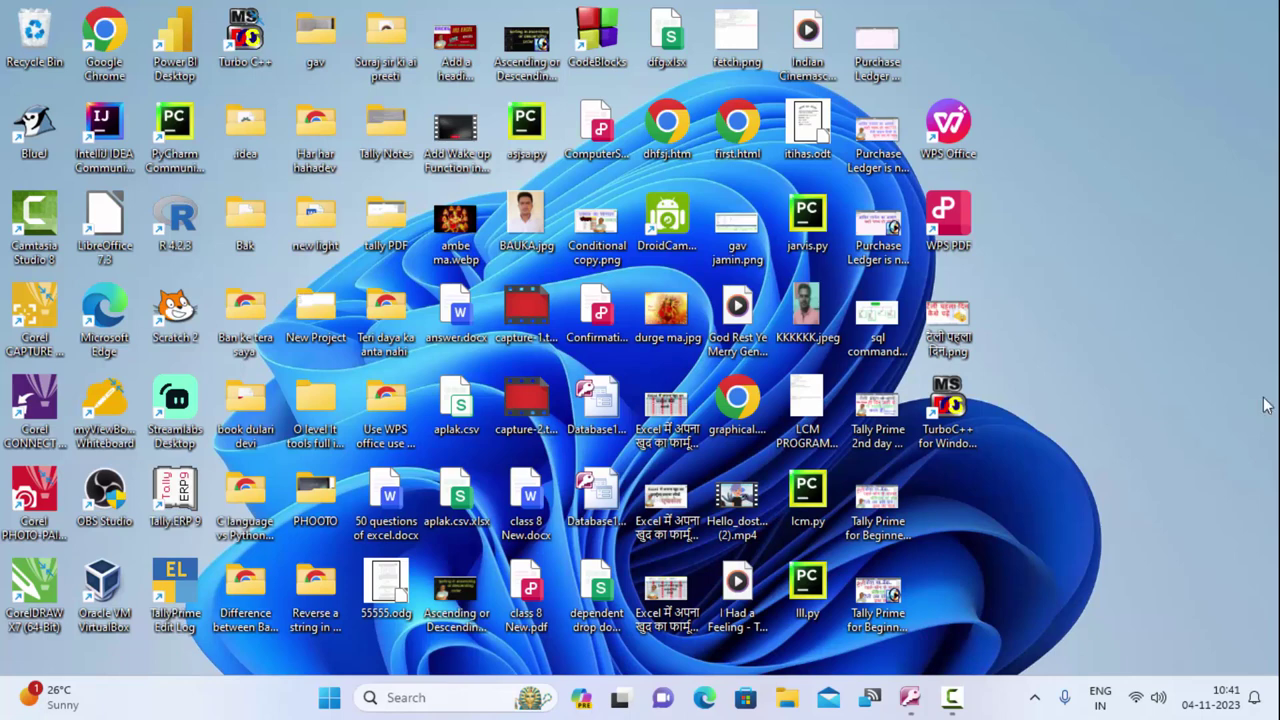
# Step: Bring up Access and switch Table1 to Design View
pyautogui.click(911, 699)
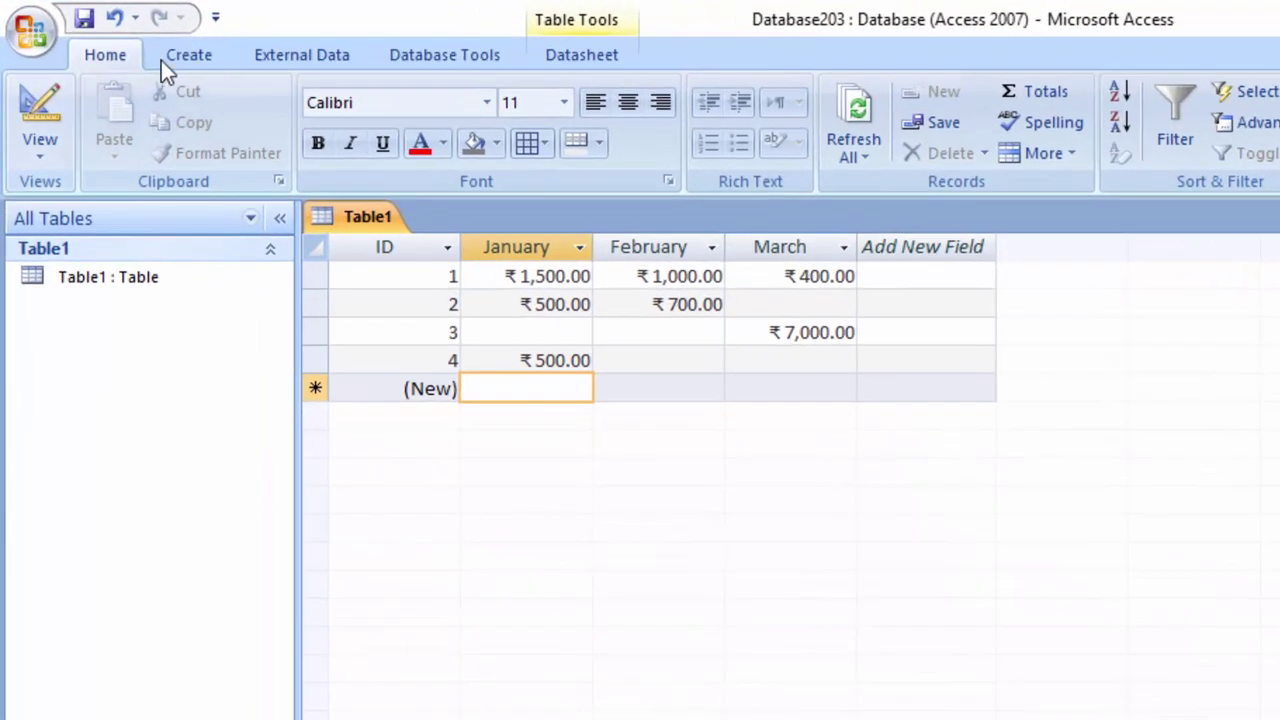
pyautogui.click(38, 140)
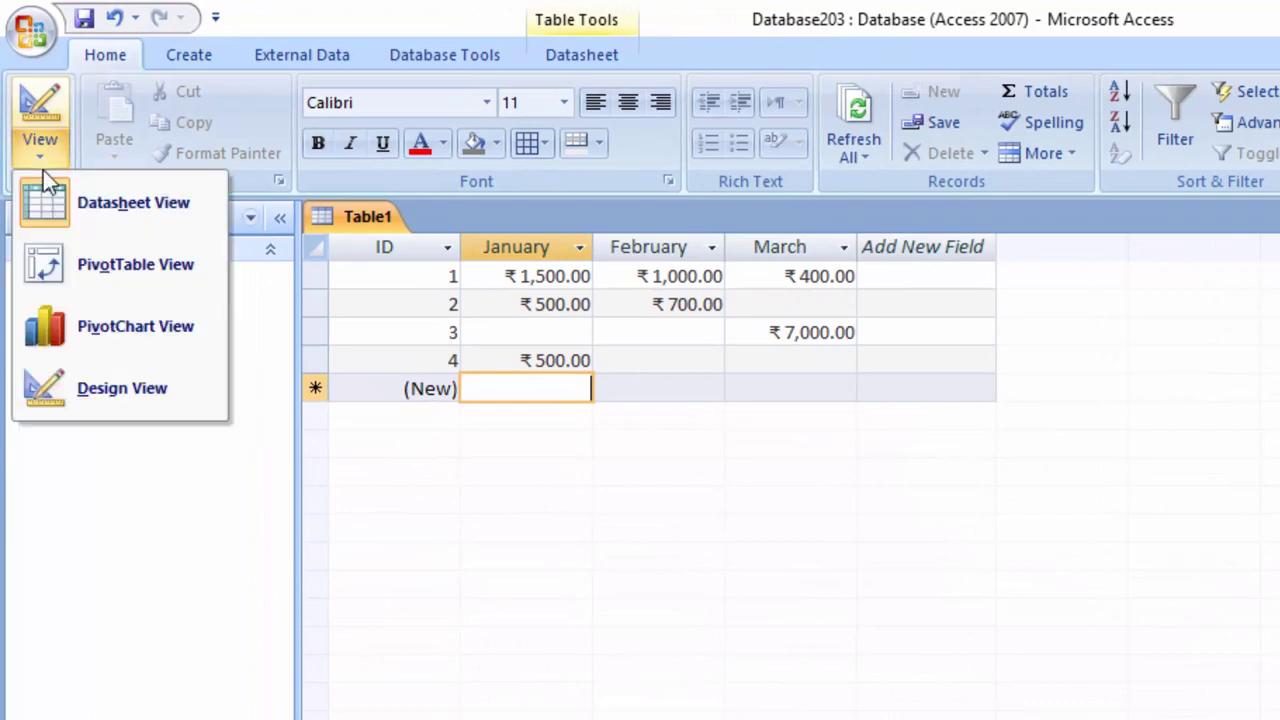
pyautogui.click(155, 388)
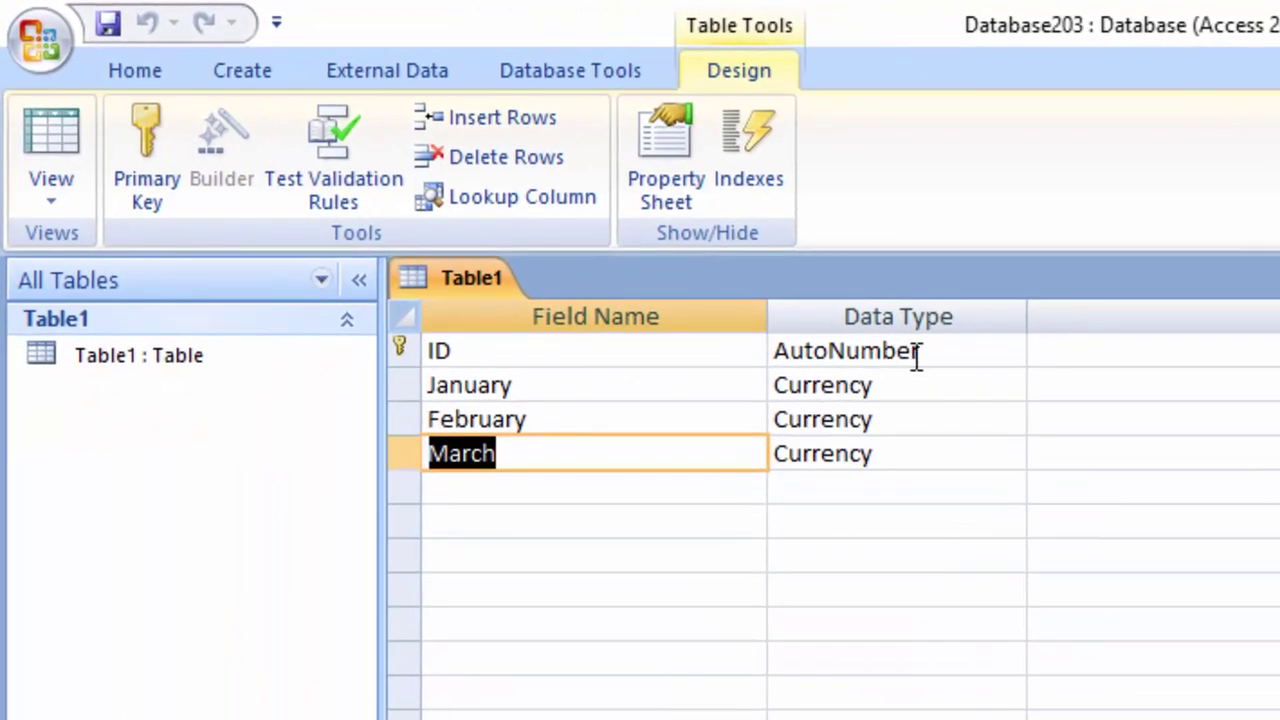
# Step: Check the field types: ID as AutoNumber; January, February and March as Currency
pyautogui.click(852, 337)
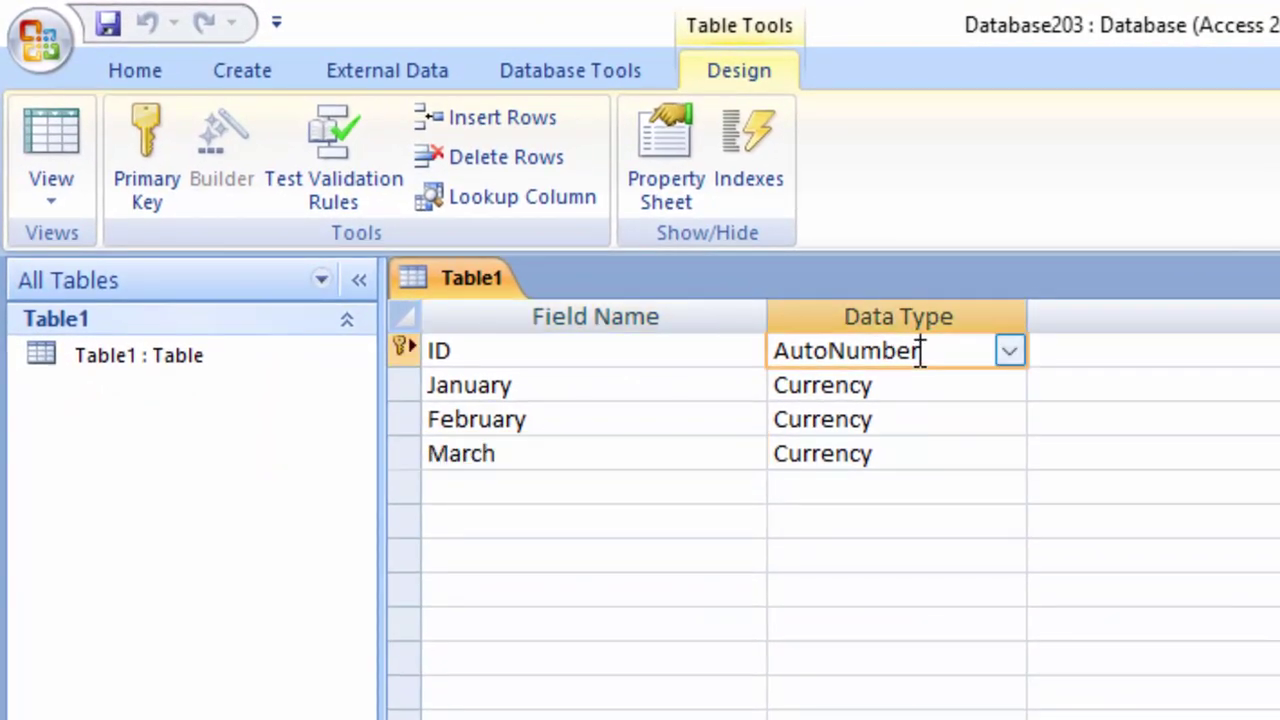
pyautogui.click(571, 387)
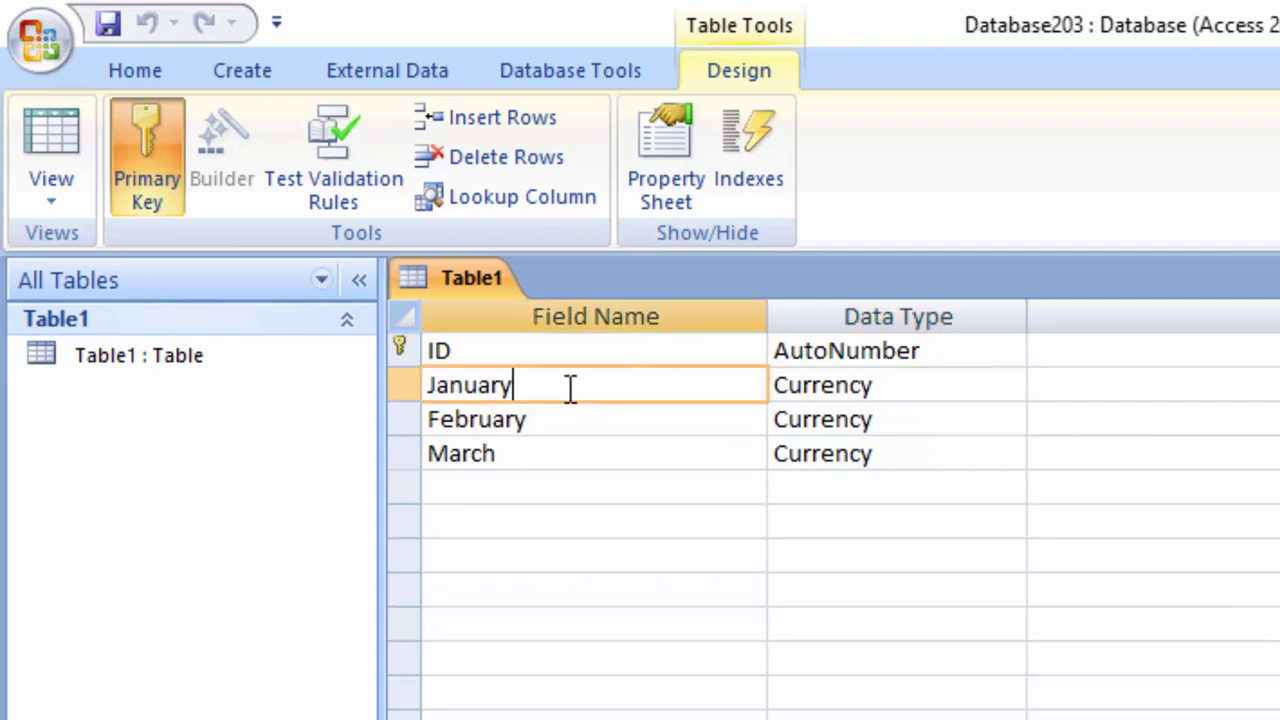
pyautogui.click(920, 387)
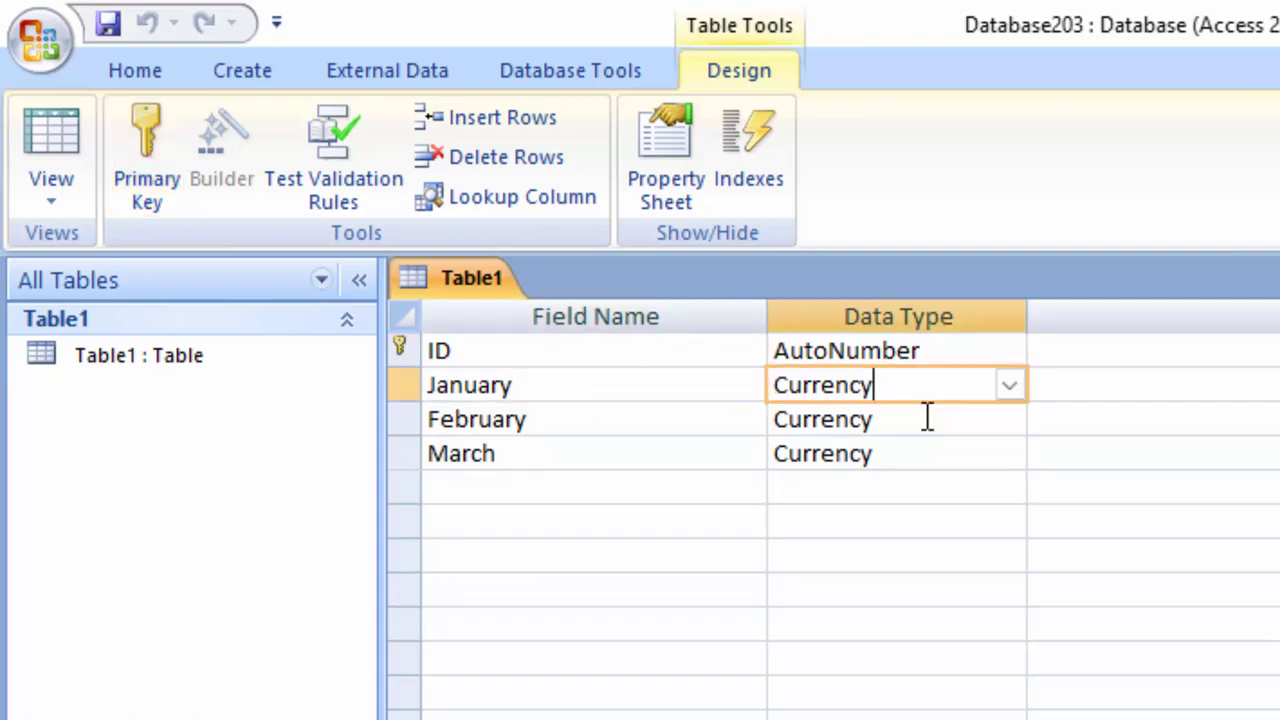
pyautogui.click(928, 419)
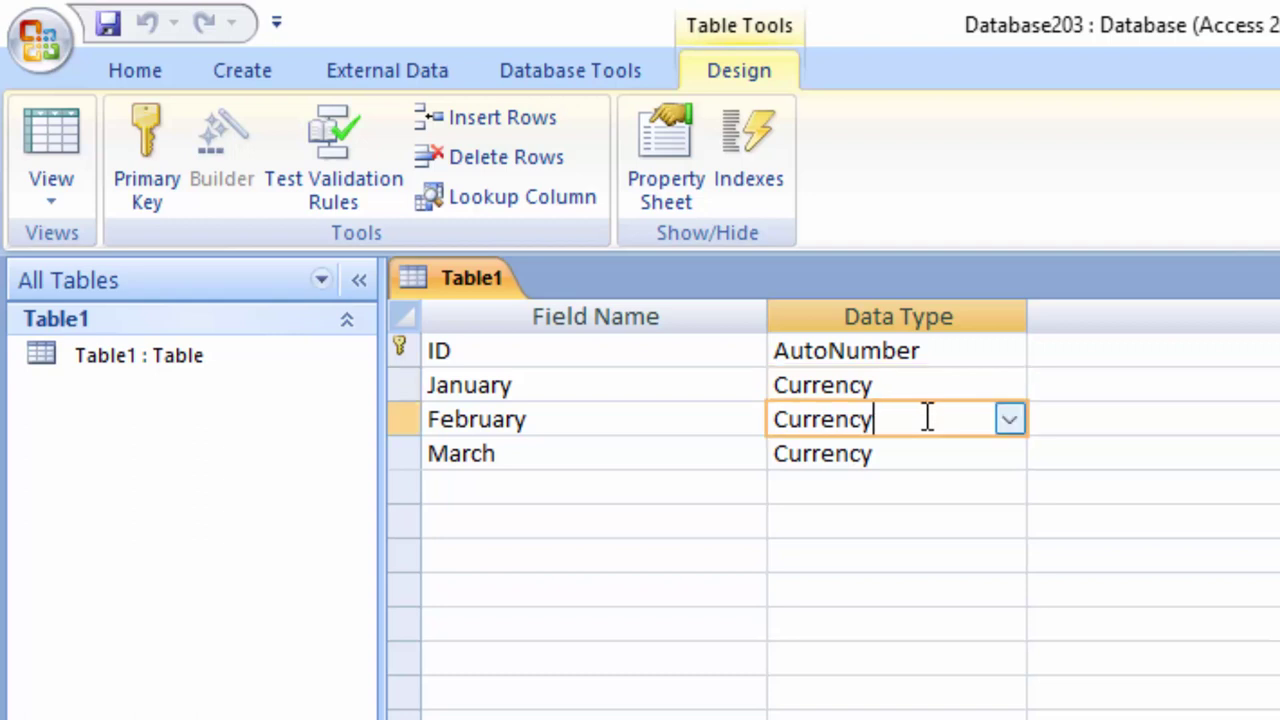
pyautogui.click(943, 454)
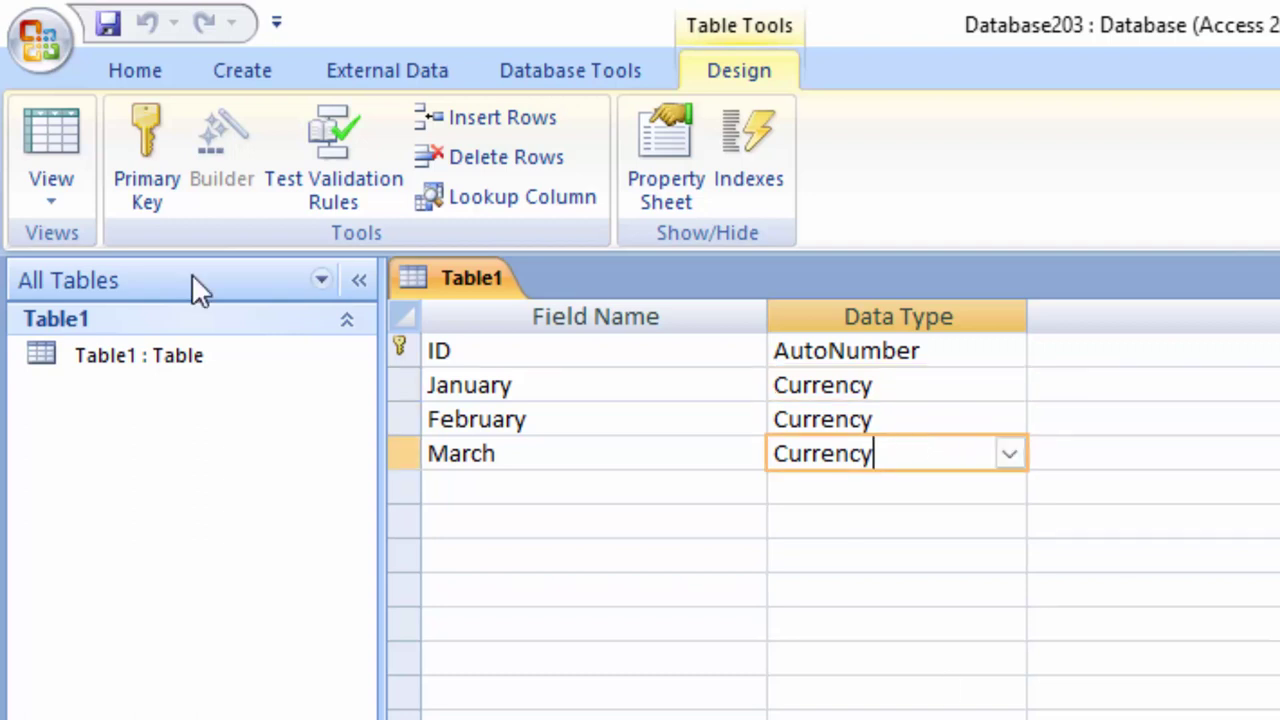
# Step: Return Table1 to Datasheet View and highlight the January fees of records 1 and 2
pyautogui.click(88, 140)
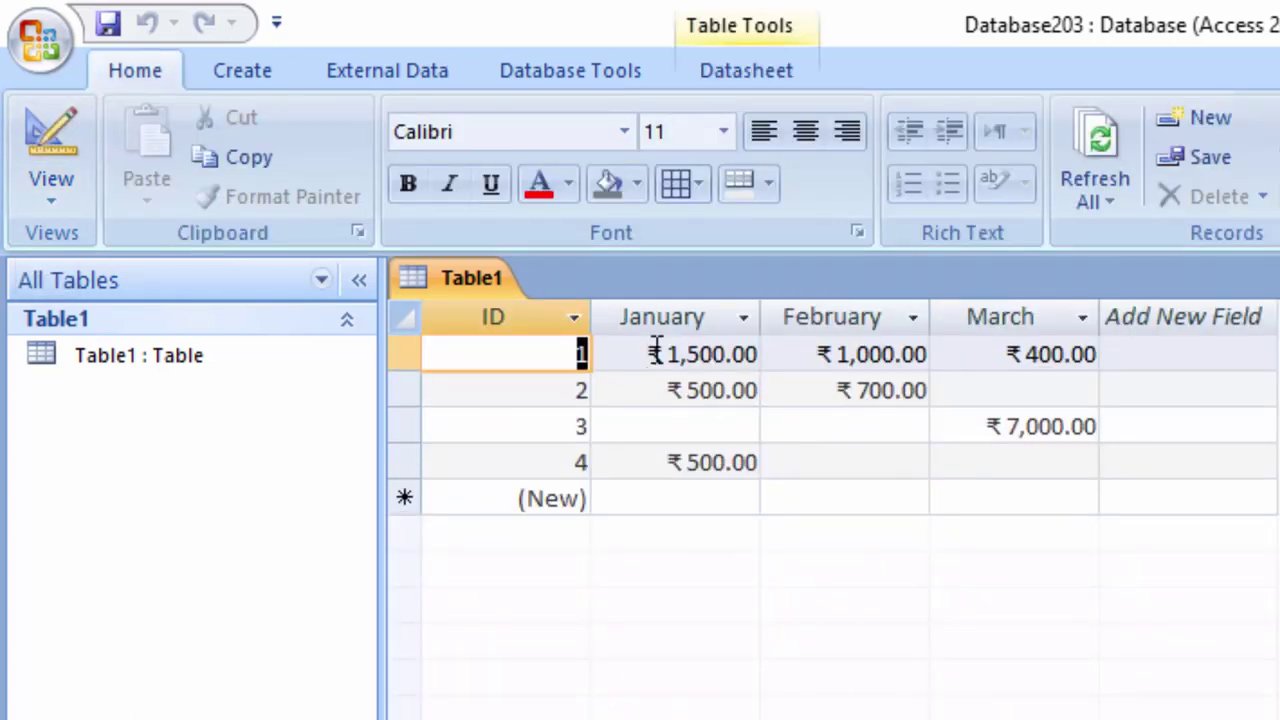
pyautogui.moveTo(651, 354); pyautogui.dragTo(712, 354)
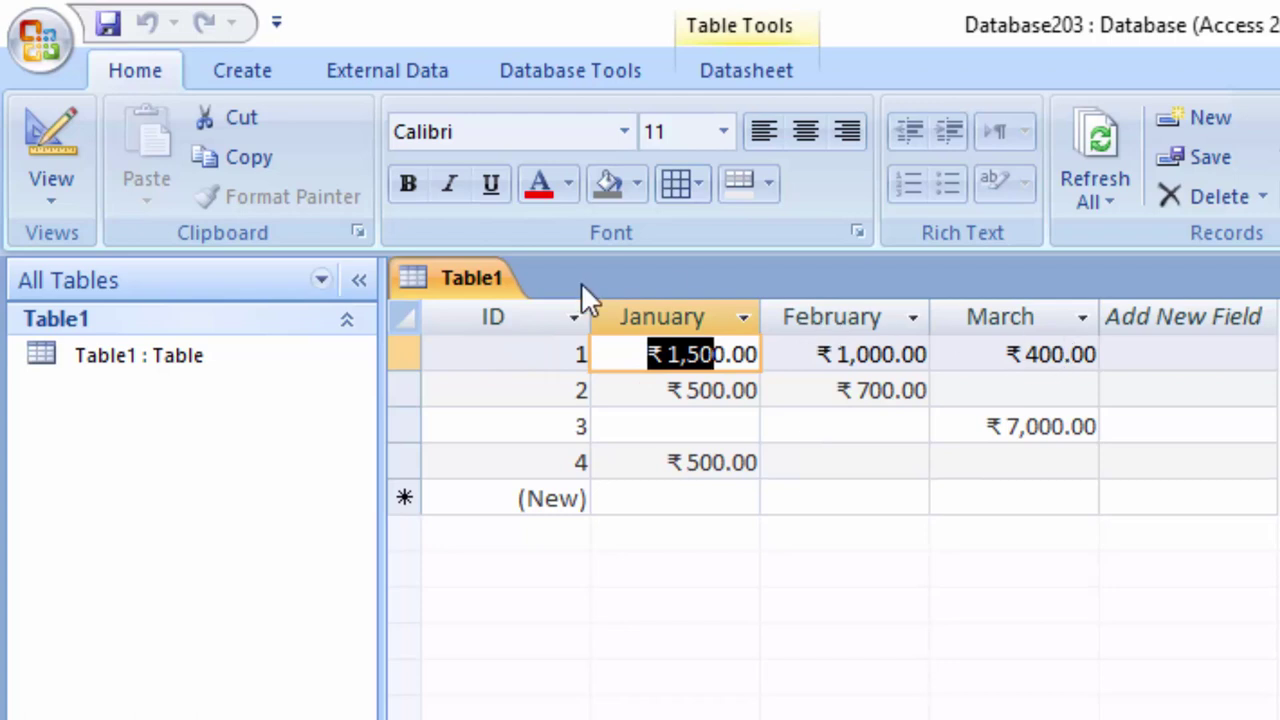
pyautogui.click(648, 386)
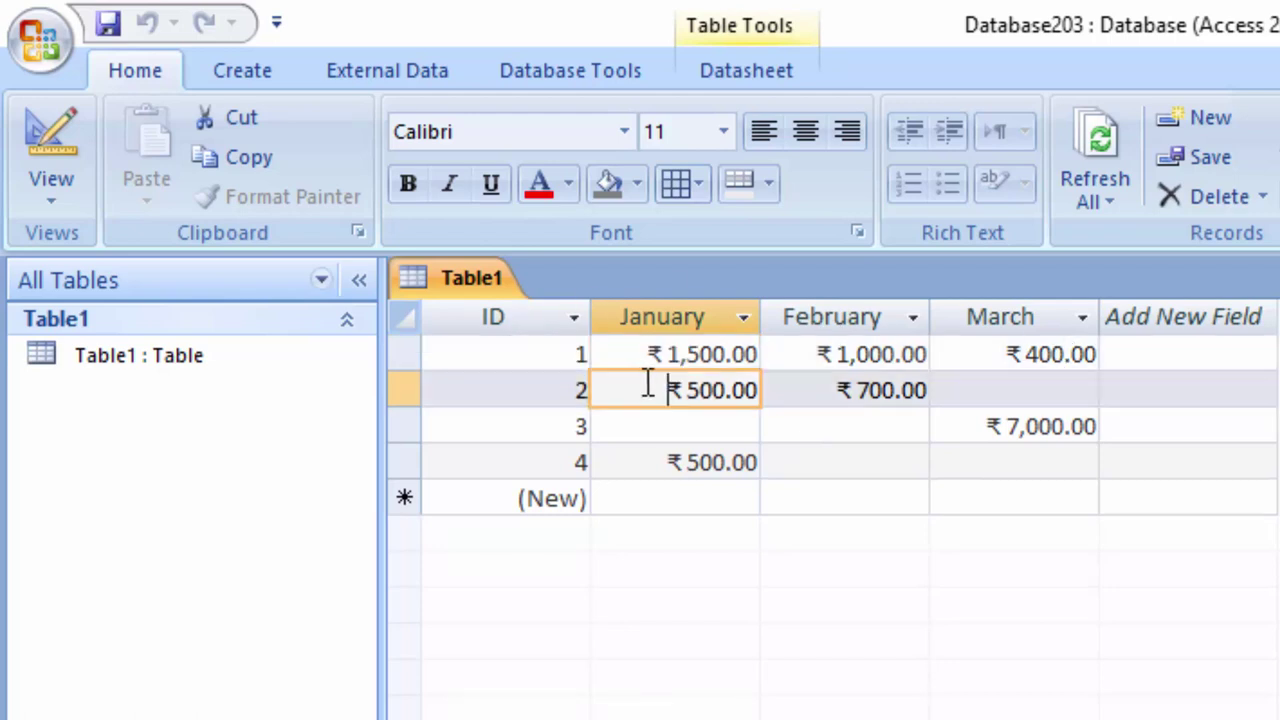
pyautogui.moveTo(648, 386); pyautogui.dragTo(757, 388)
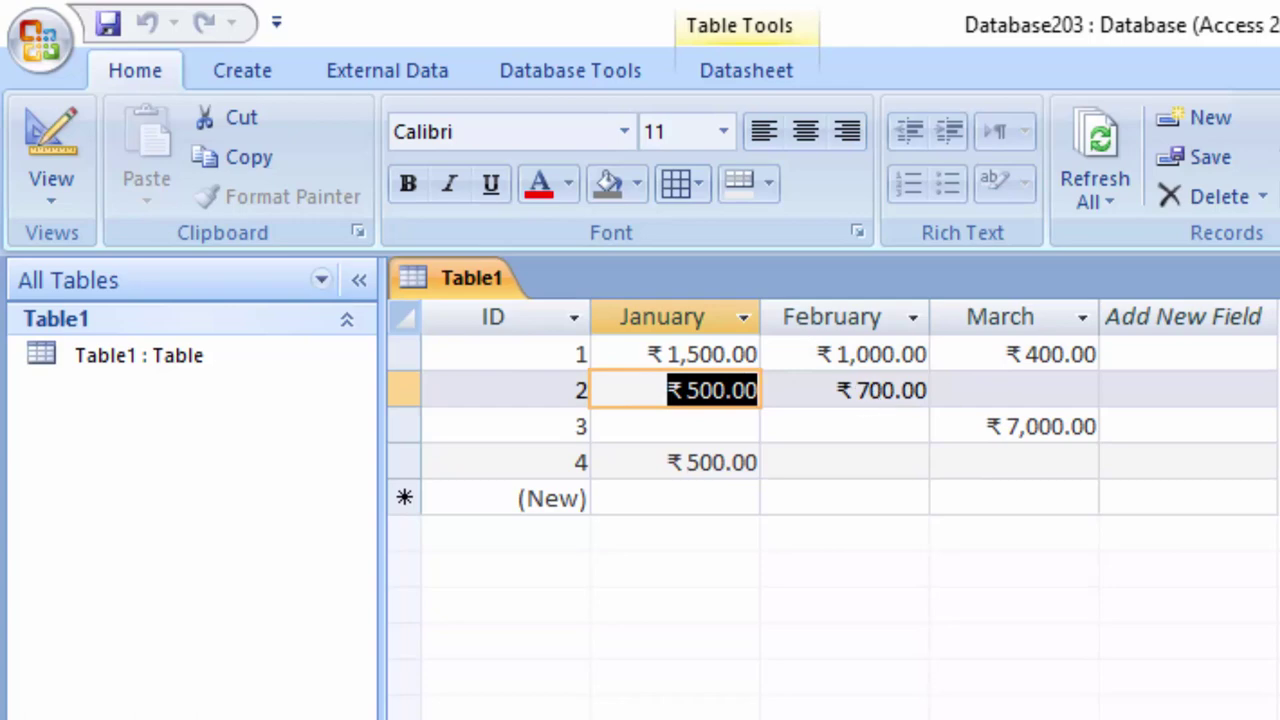
# Step: Point out record 3's blank January and February and record 4's blank February
pyautogui.click(691, 430)
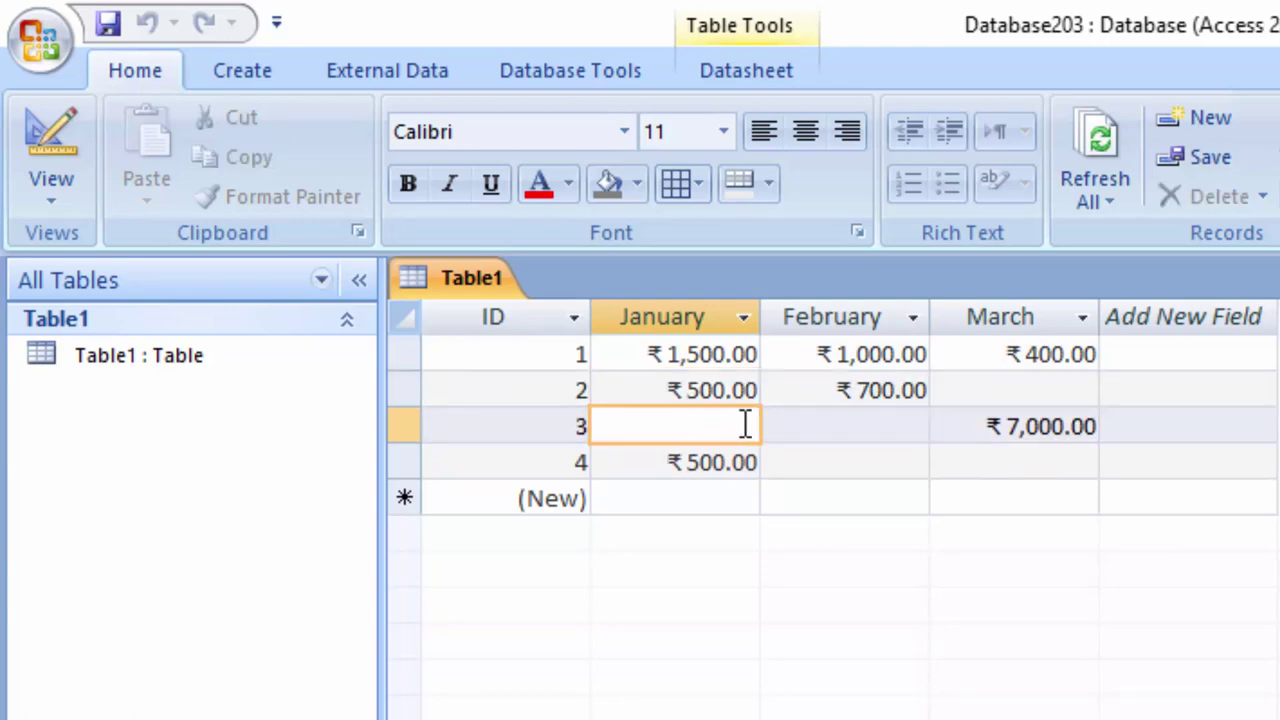
pyautogui.click(858, 424)
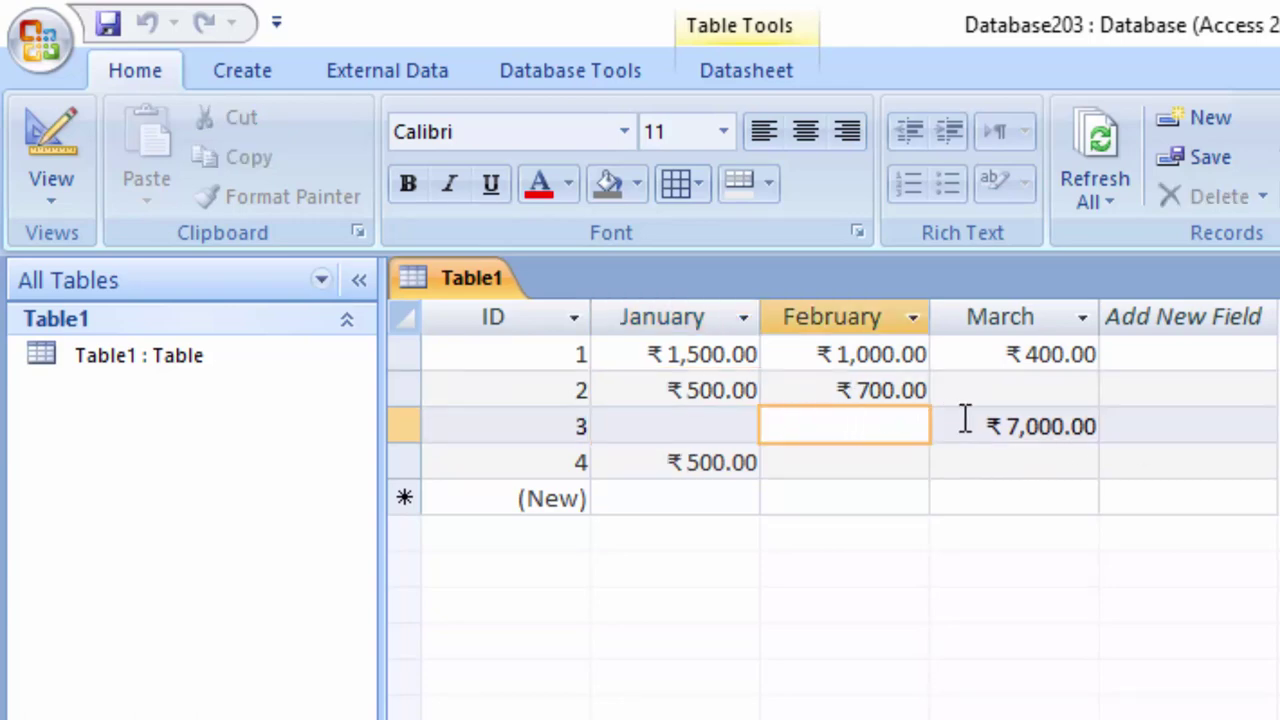
pyautogui.click(736, 463)
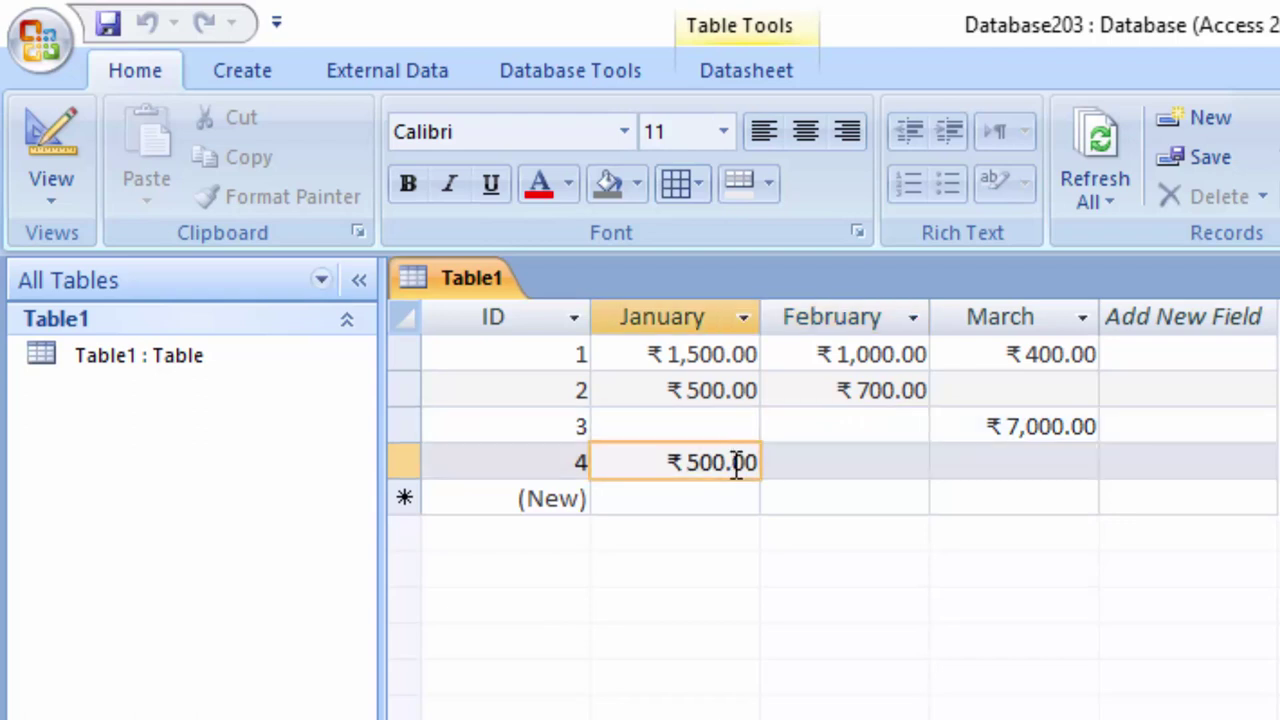
pyautogui.click(845, 465)
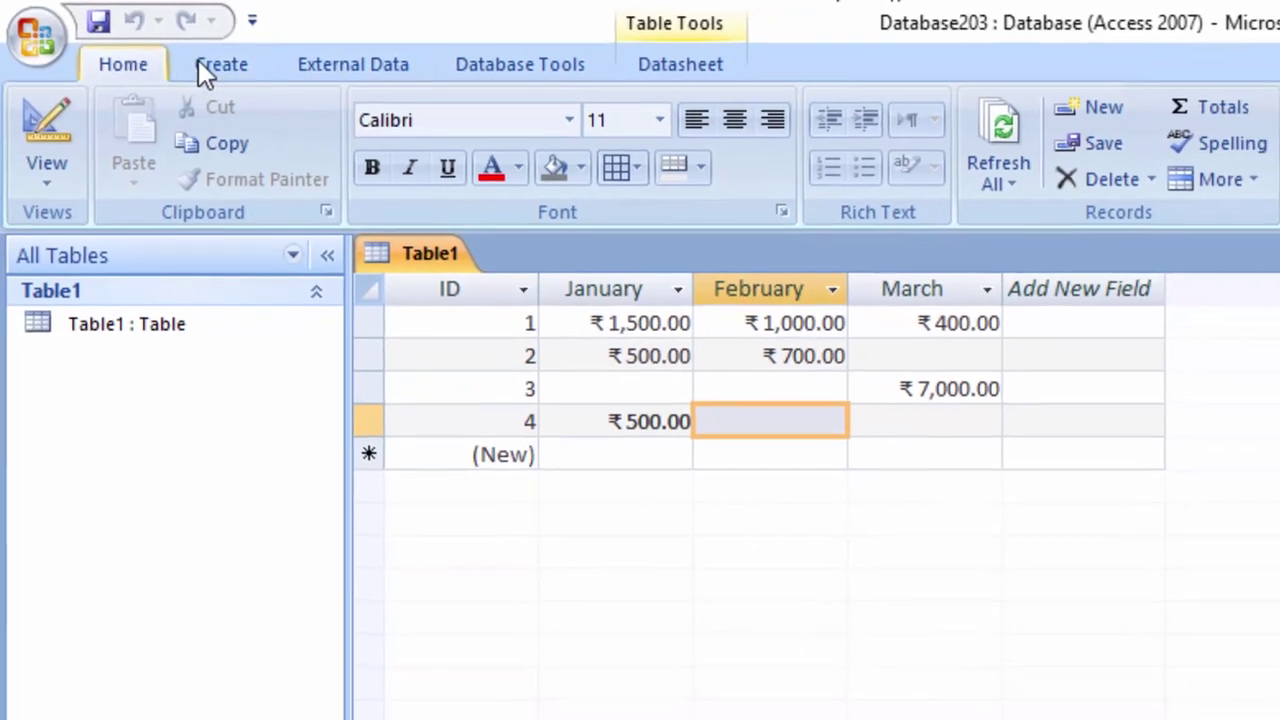
# Step: Start a new Query Design with Table1 added as the source
pyautogui.click(218, 70)
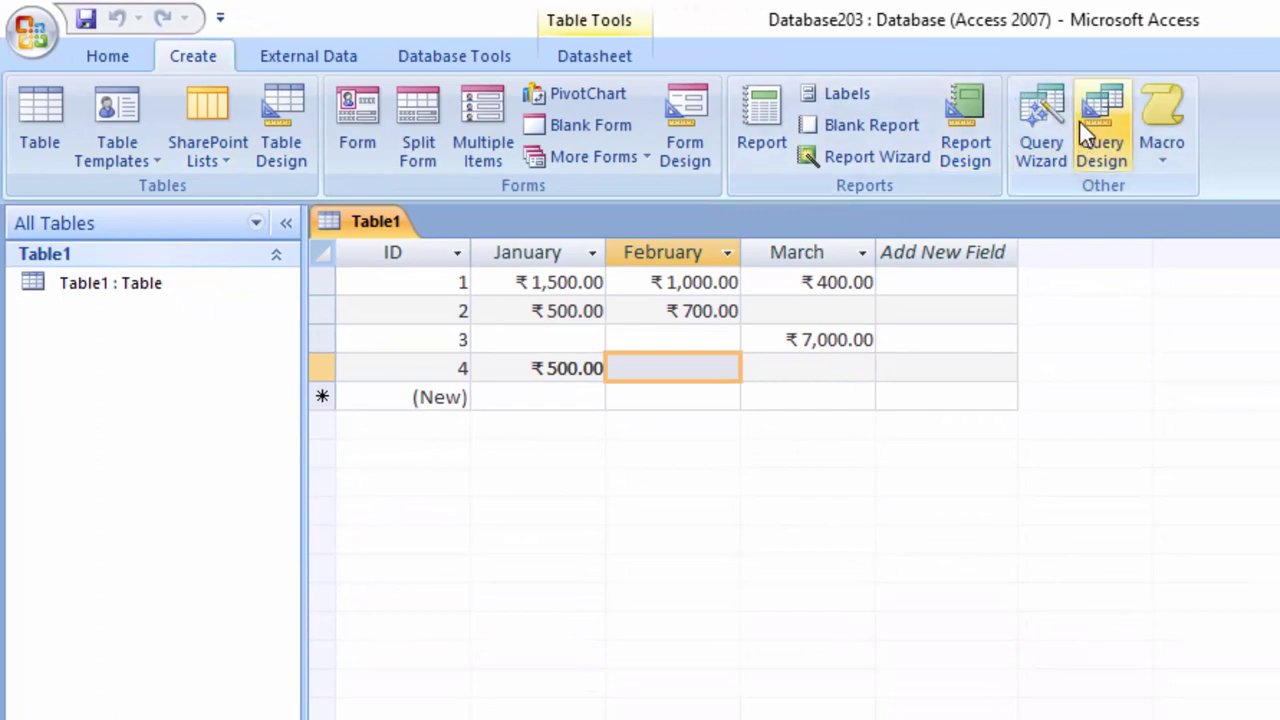
pyautogui.click(1110, 145)
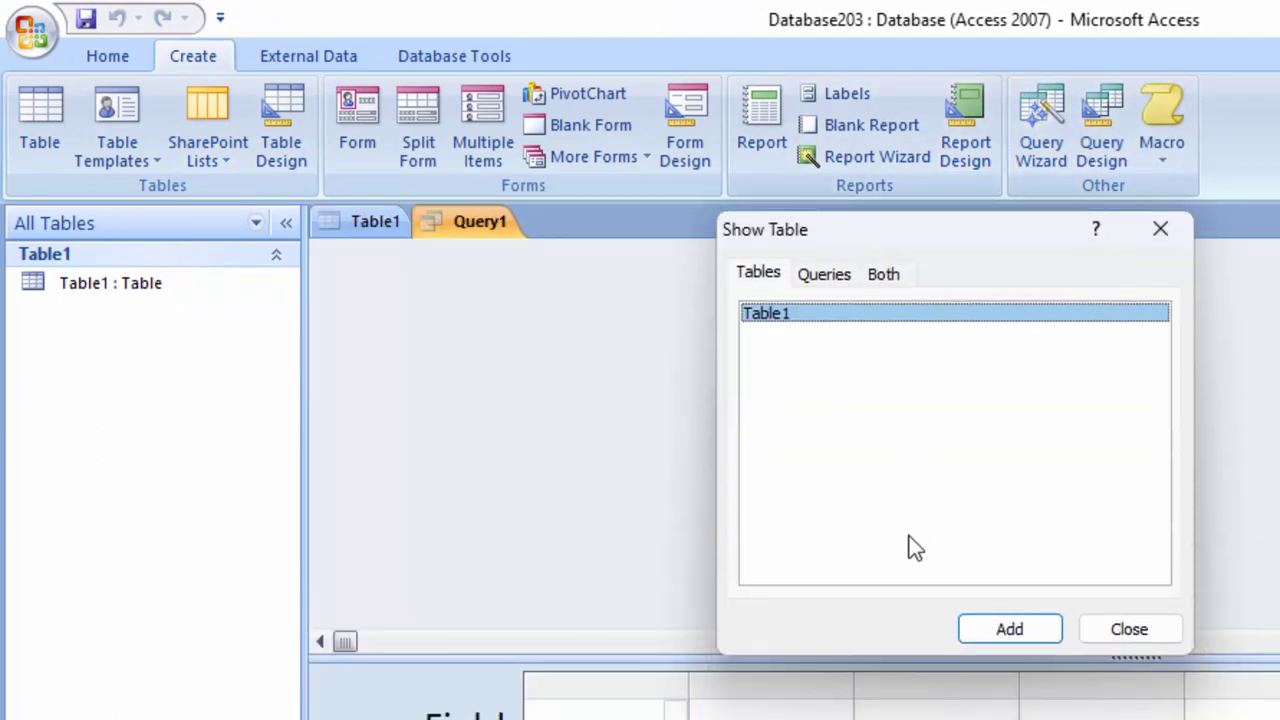
pyautogui.click(1020, 632)
pyautogui.click(1127, 629)
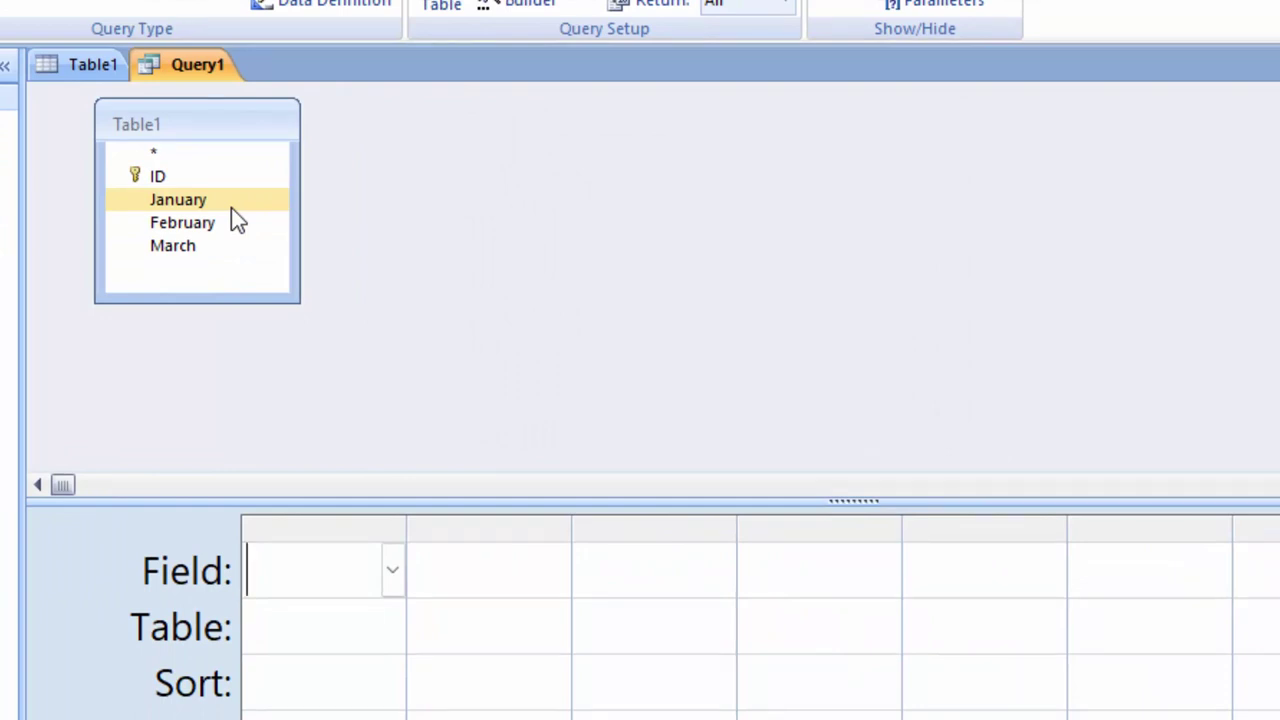
# Step: Add the January, February and March fields to the query grid
pyautogui.doubleClick(231, 203)
pyautogui.doubleClick(224, 222)
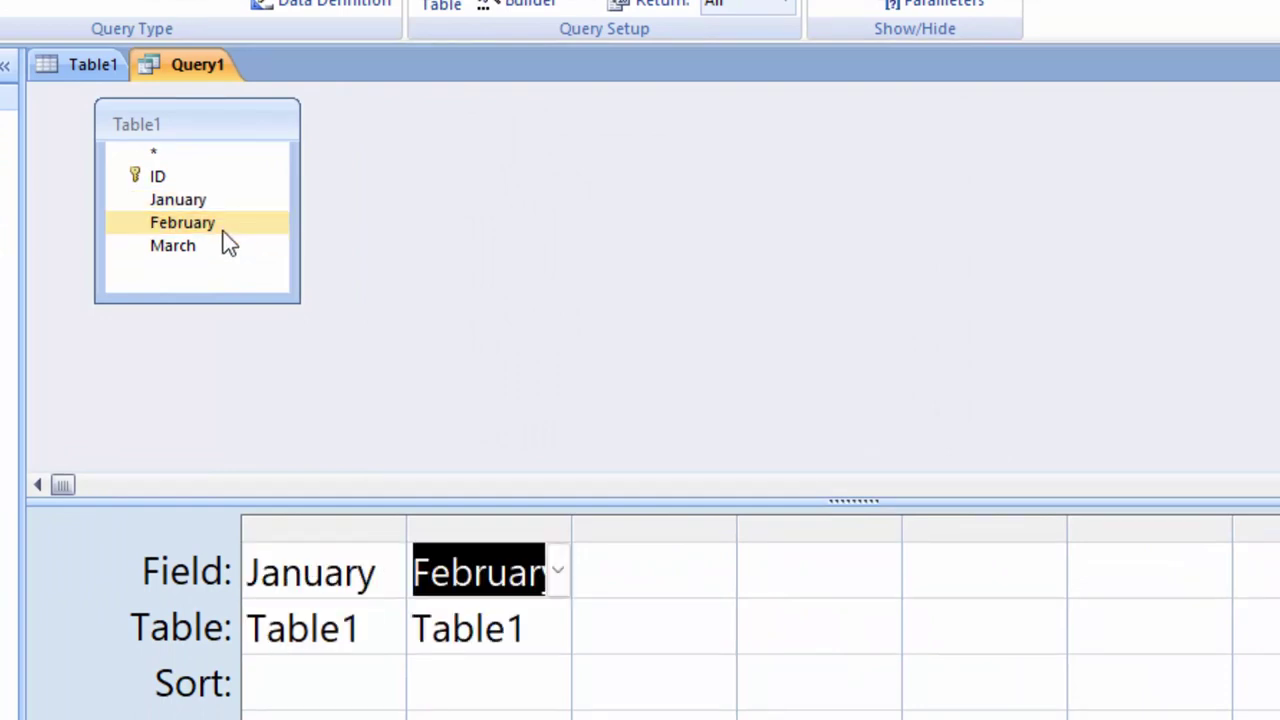
pyautogui.doubleClick(224, 246)
# Step: Enter TotalFees:[January]+[February]+[March] as the fourth column's expression via the Zoom box
pyautogui.click(798, 560)
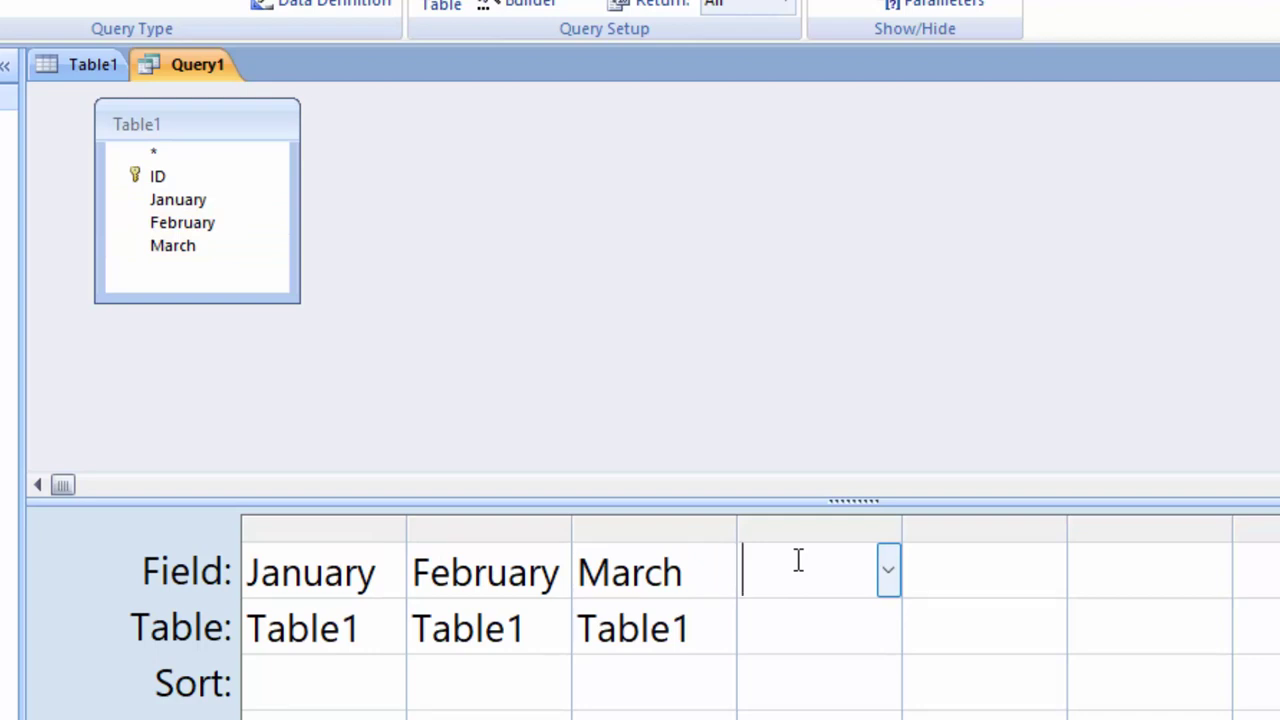
pyautogui.write('Total')
pyautogui.write('Fees')
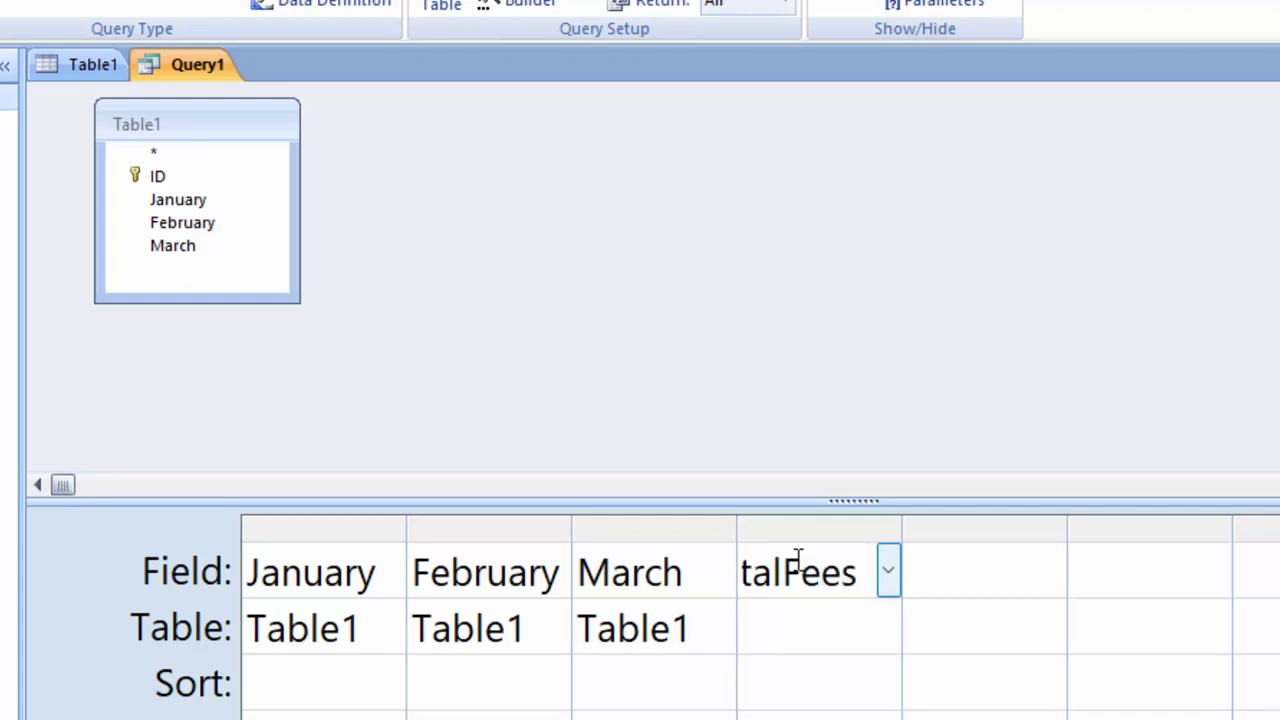
pyautogui.rightClick(858, 572)
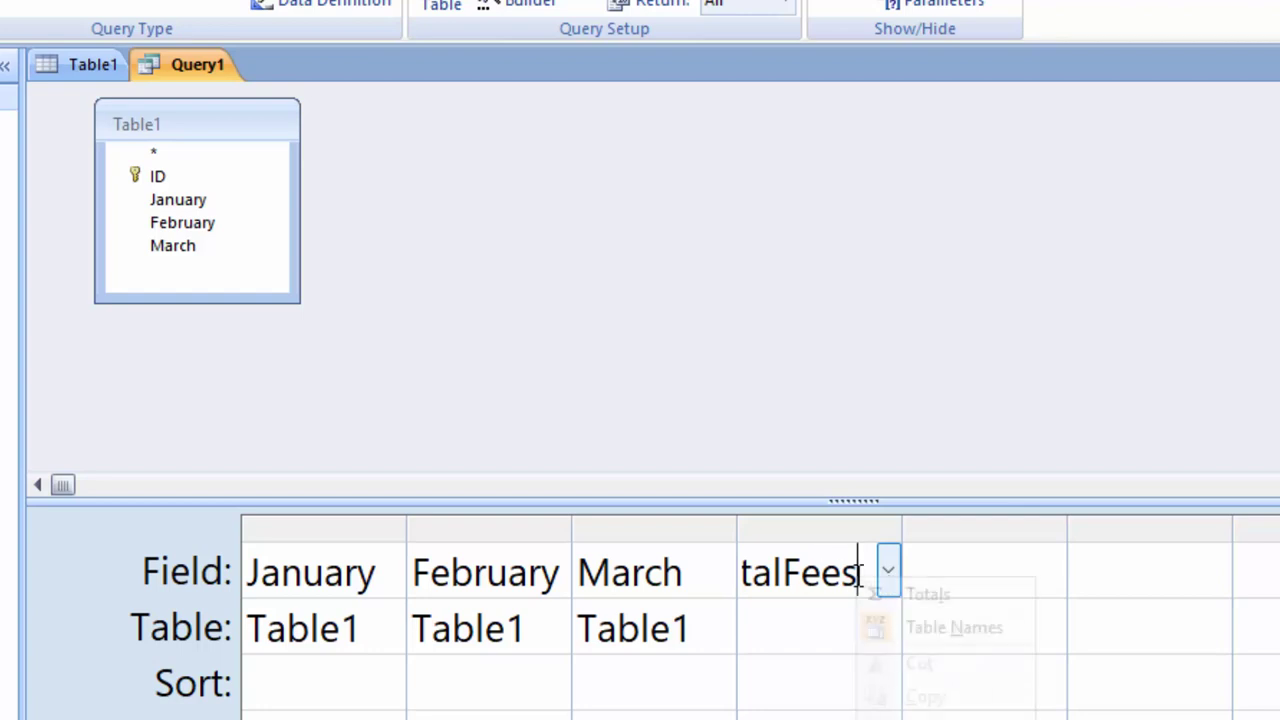
pyautogui.click(925, 719)
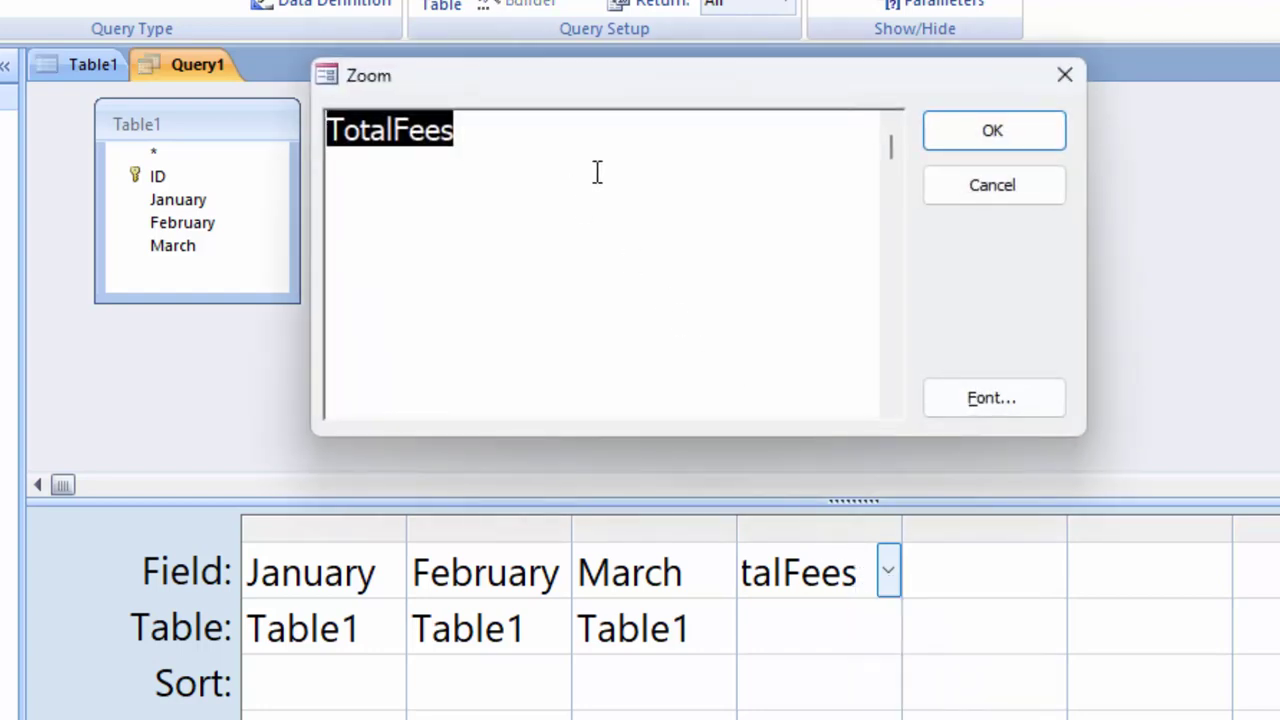
pyautogui.click(628, 125)
pyautogui.write('[')
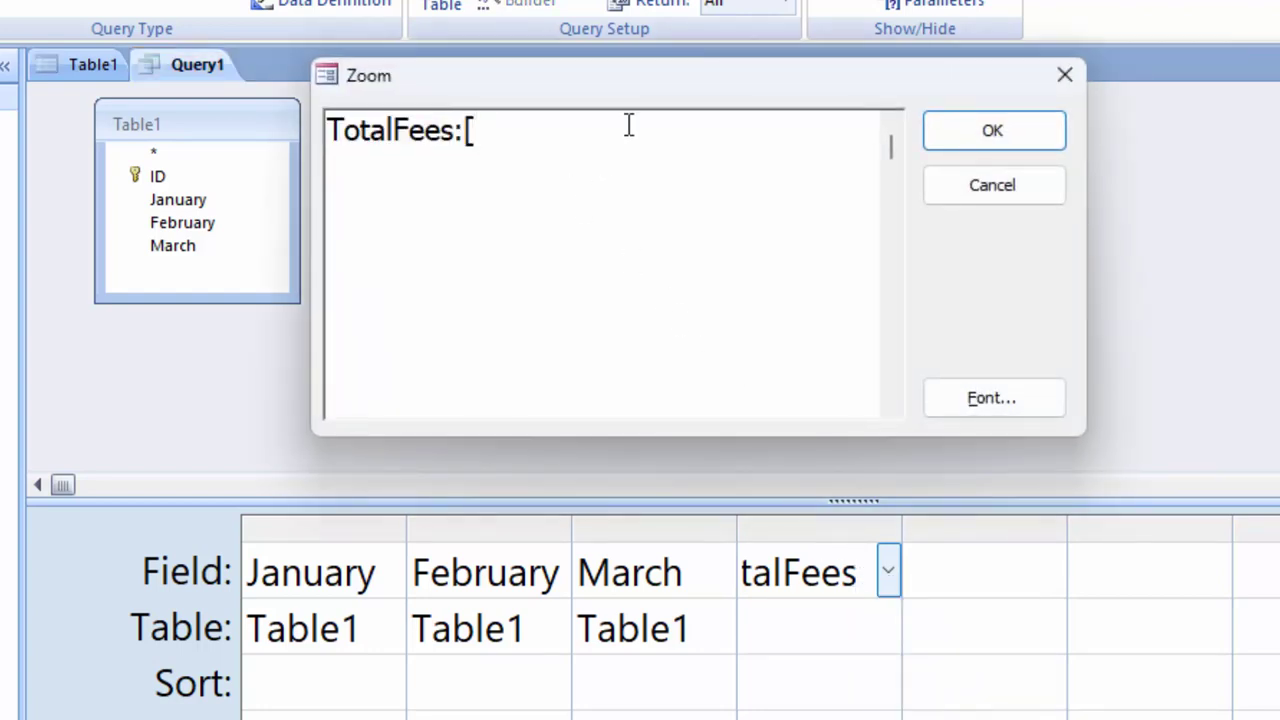
pyautogui.write('Ja')
pyautogui.write('nuary')
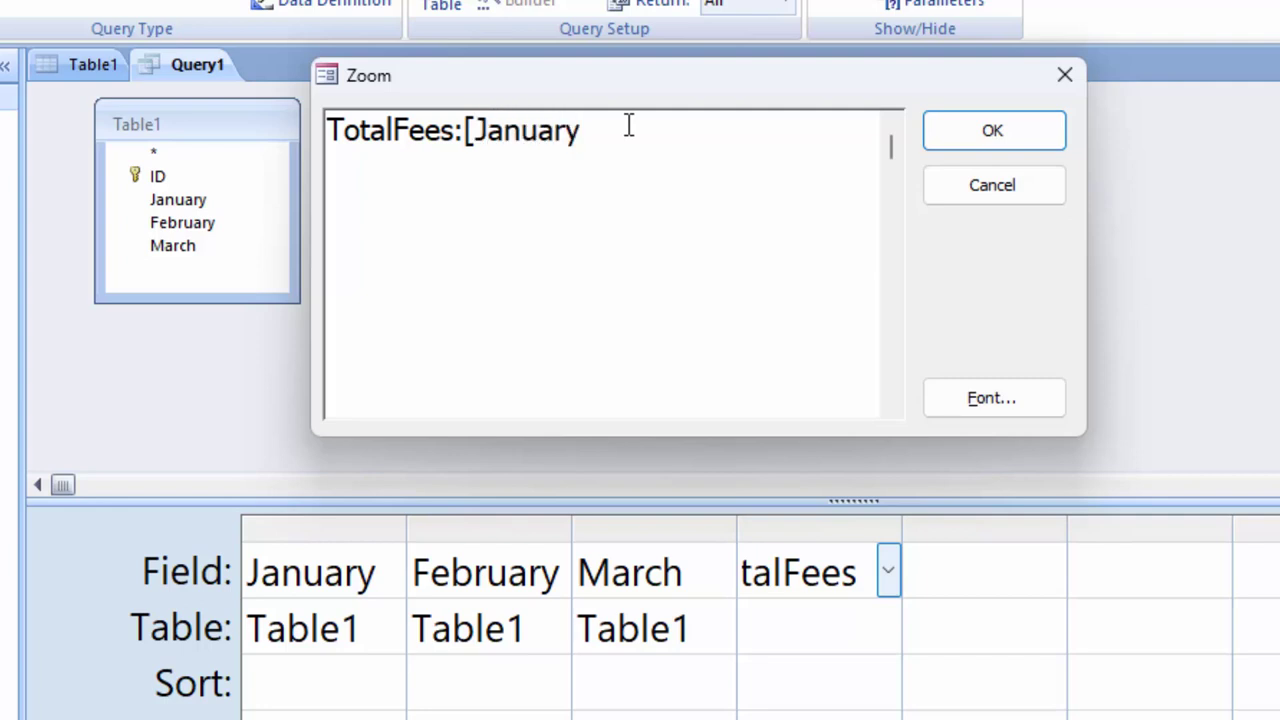
pyautogui.write(']+')
pyautogui.write('[Febr')
pyautogui.write('uary')
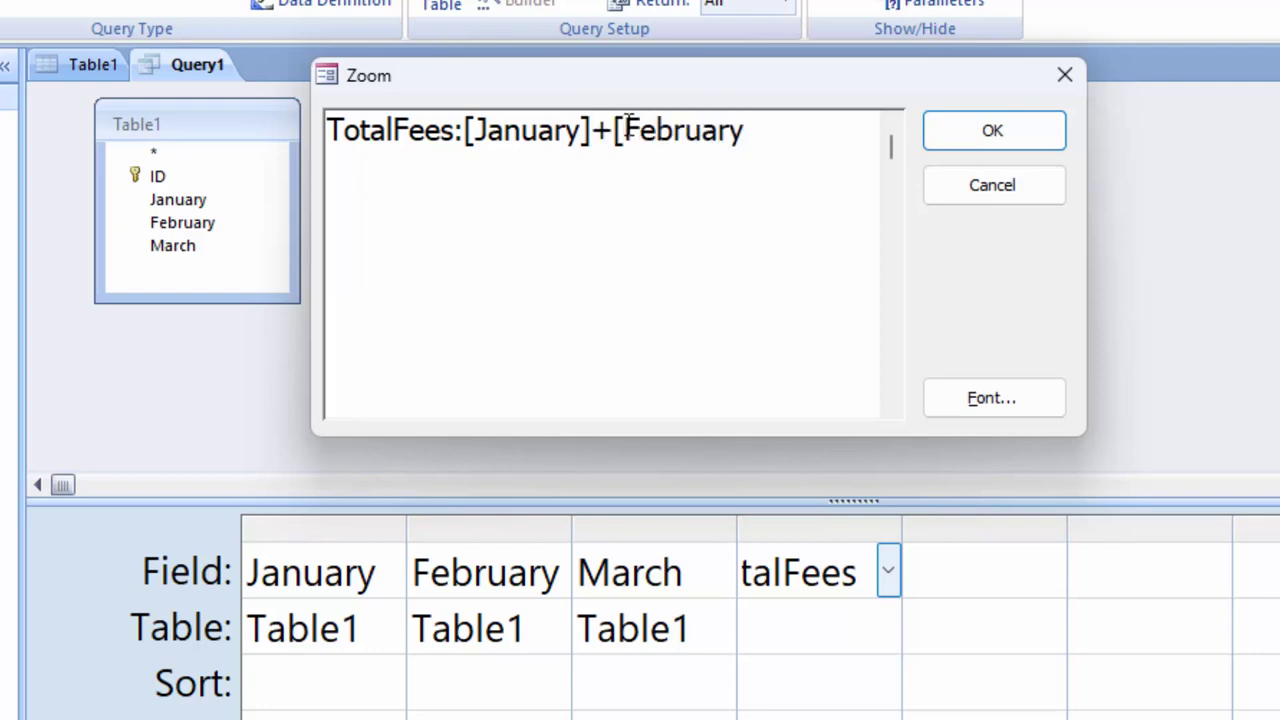
pyautogui.write(']+[Ma')
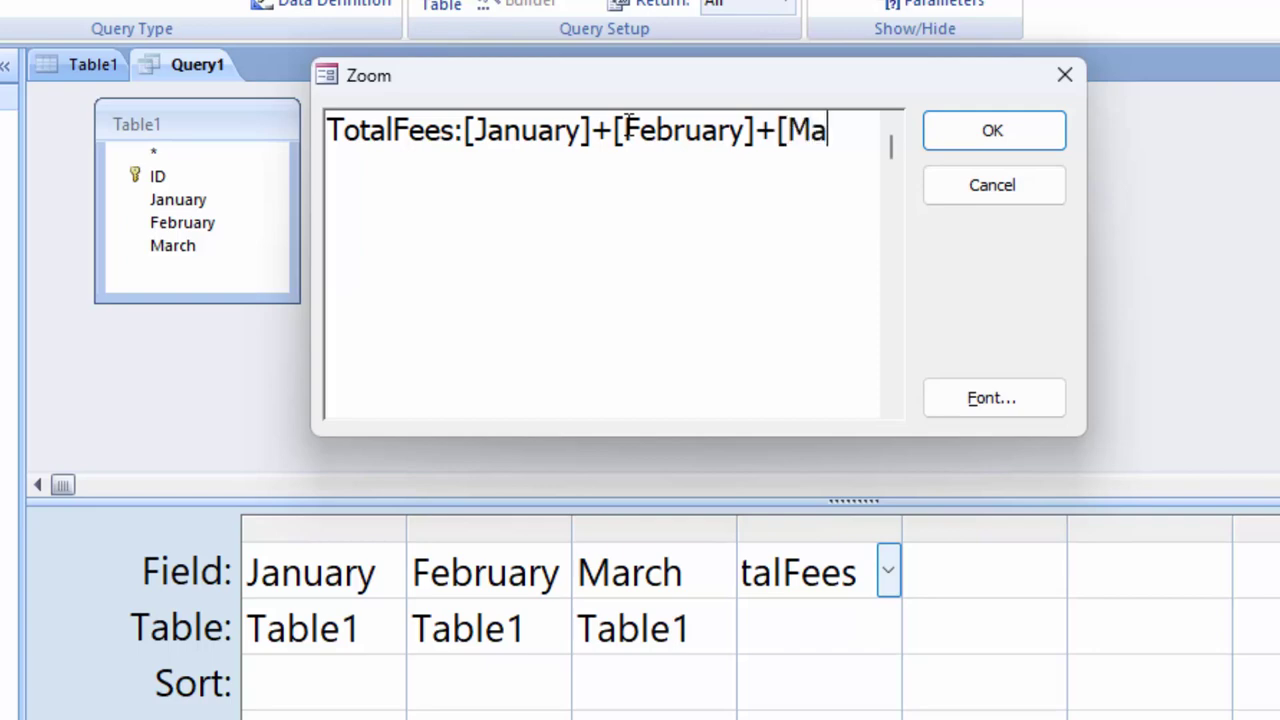
pyautogui.write('rch]')
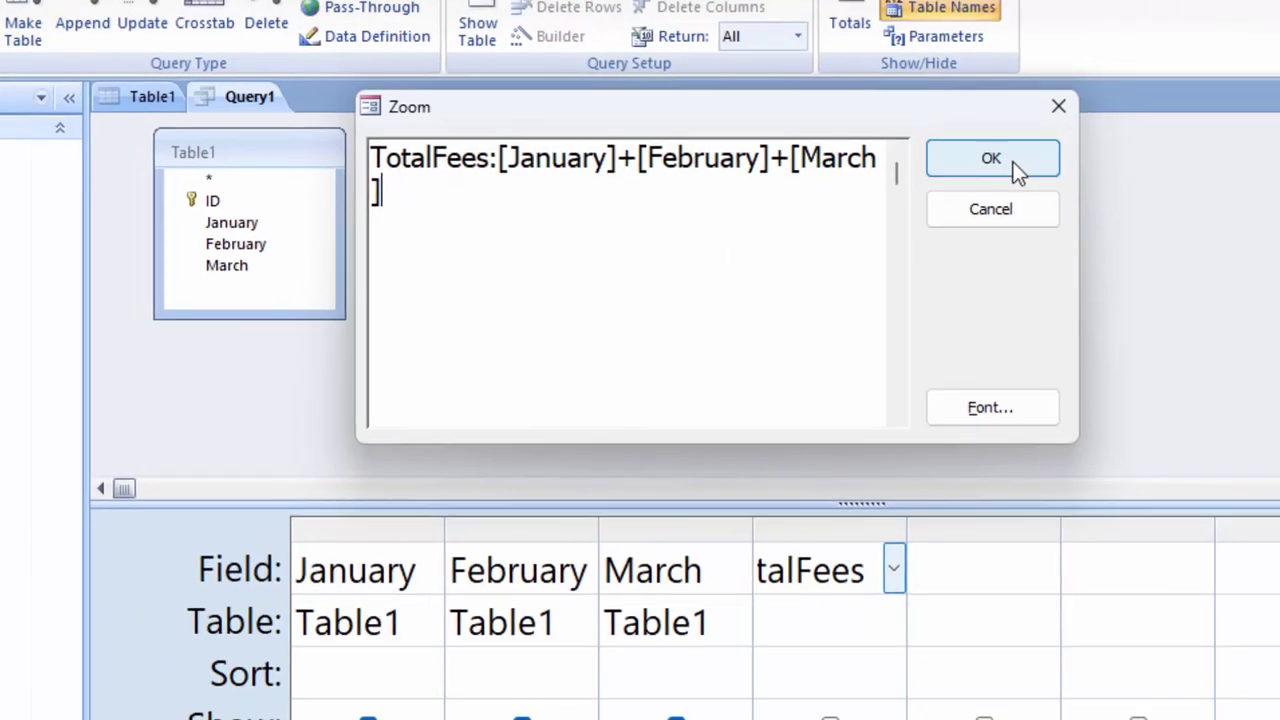
# Step: Run the query: row 1 totals ₹2,900.00, but row 2 with blank March shows none
pyautogui.click(1015, 138)
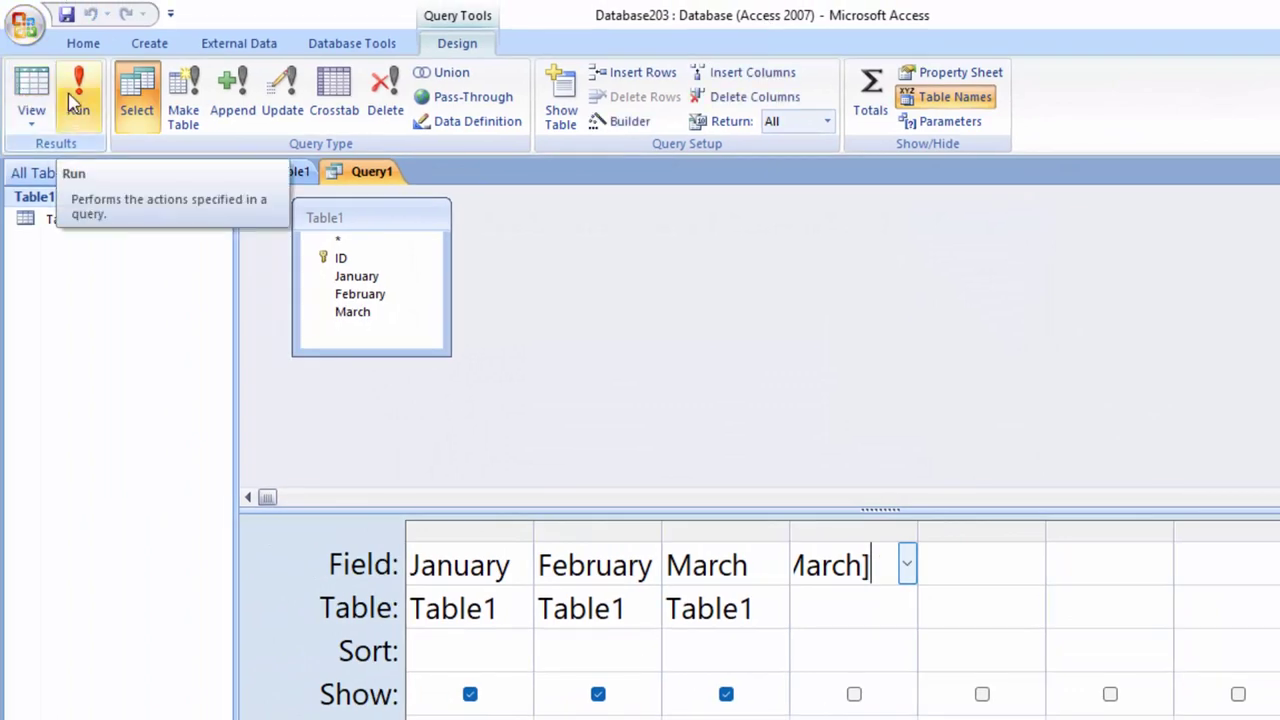
pyautogui.click(72, 100)
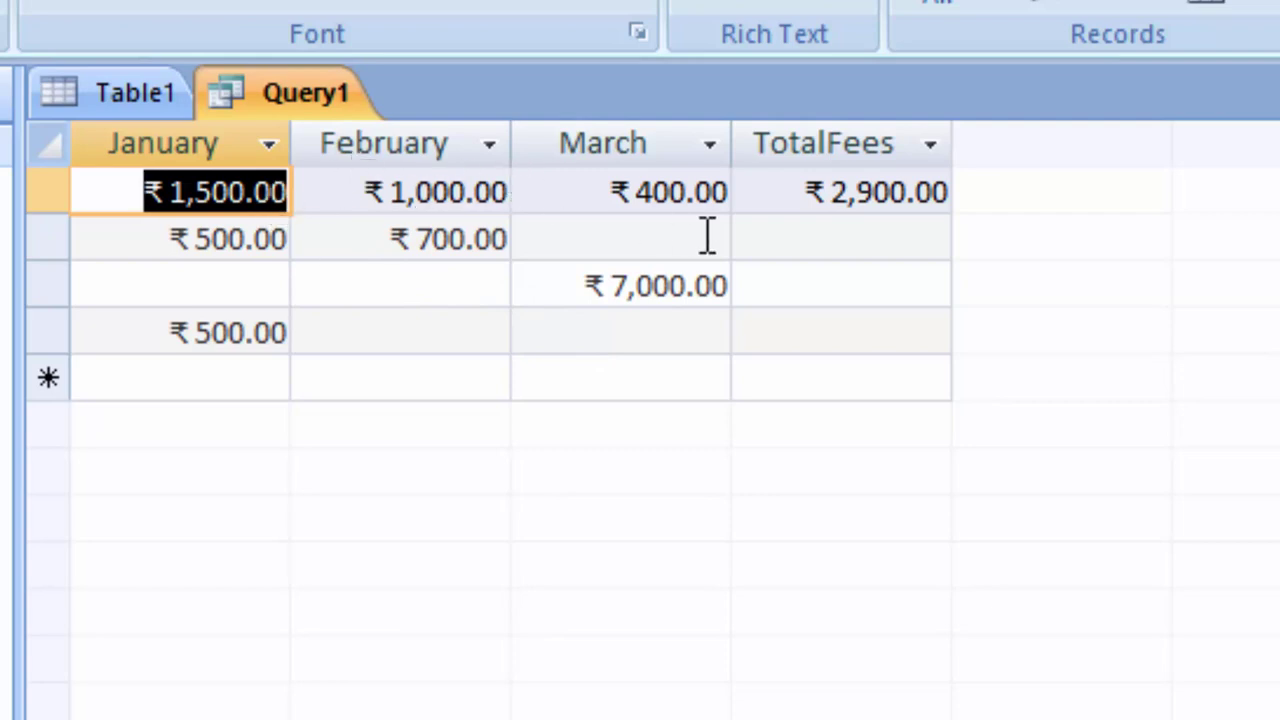
pyautogui.moveTo(805, 190); pyautogui.dragTo(977, 197)
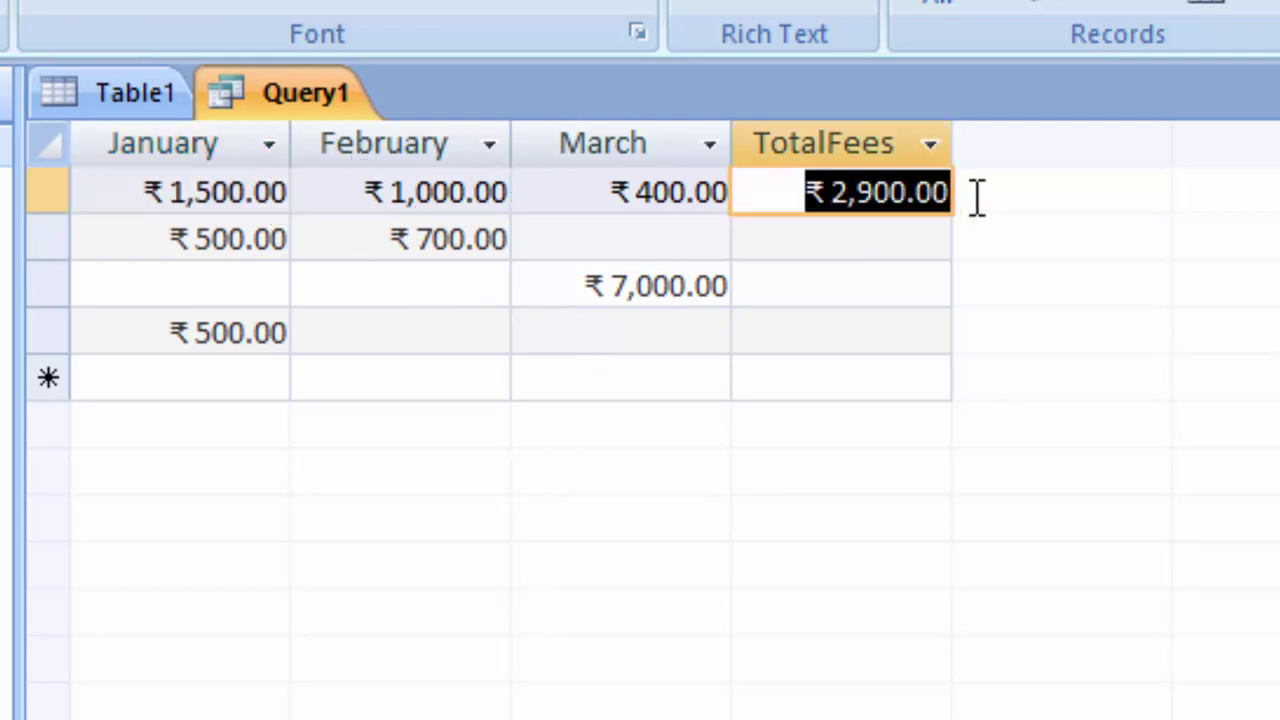
pyautogui.click(651, 240)
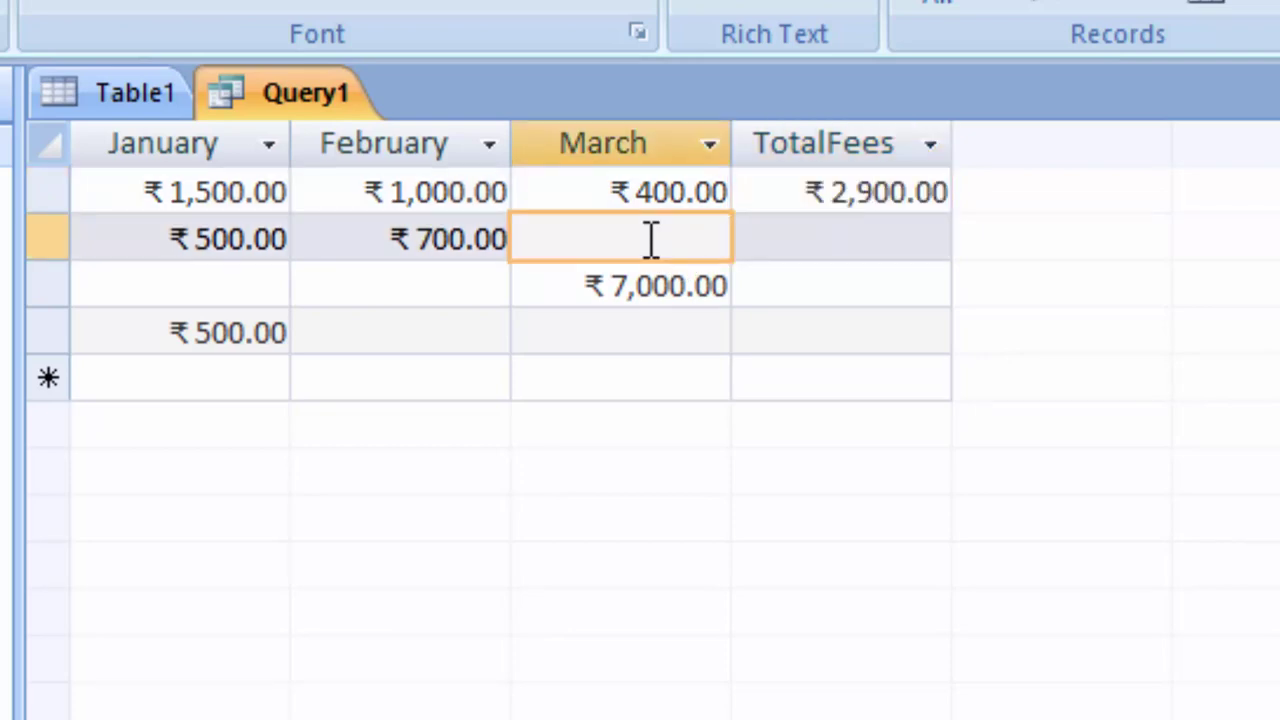
pyautogui.click(779, 236)
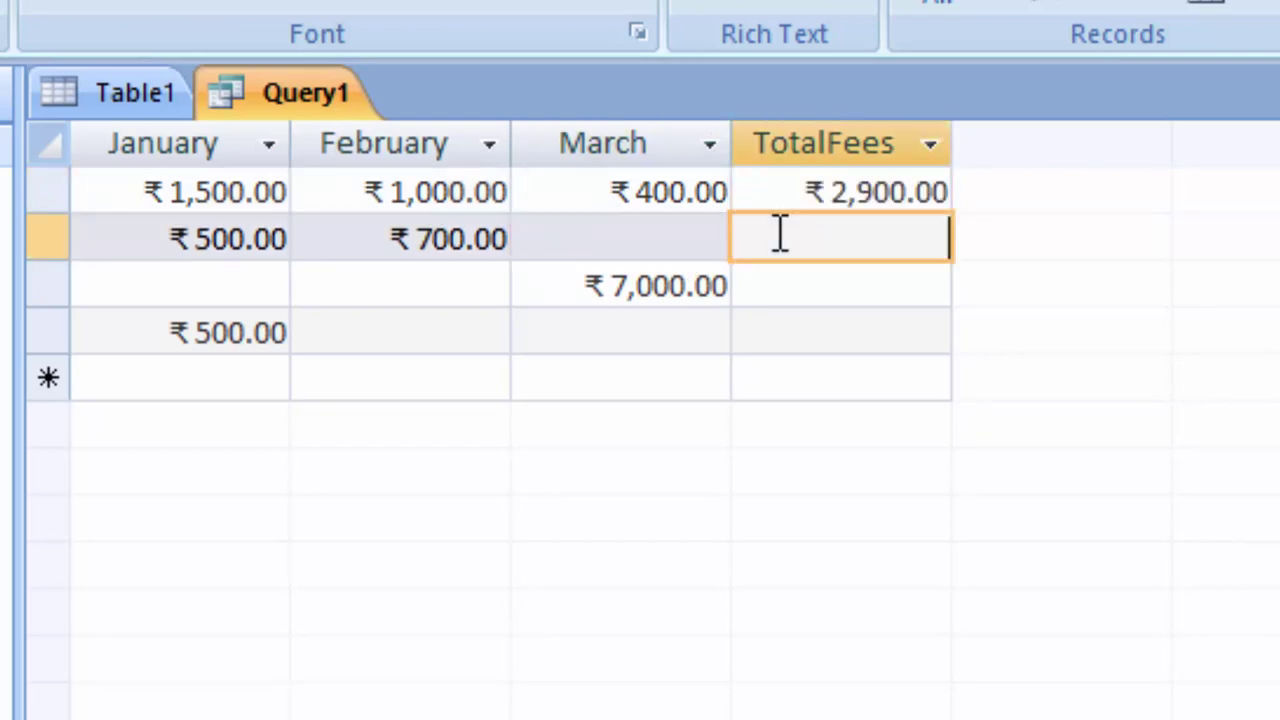
# Step: Show that row 3's blank months leave its TotalFees empty
pyautogui.click(155, 282)
pyautogui.click(348, 284)
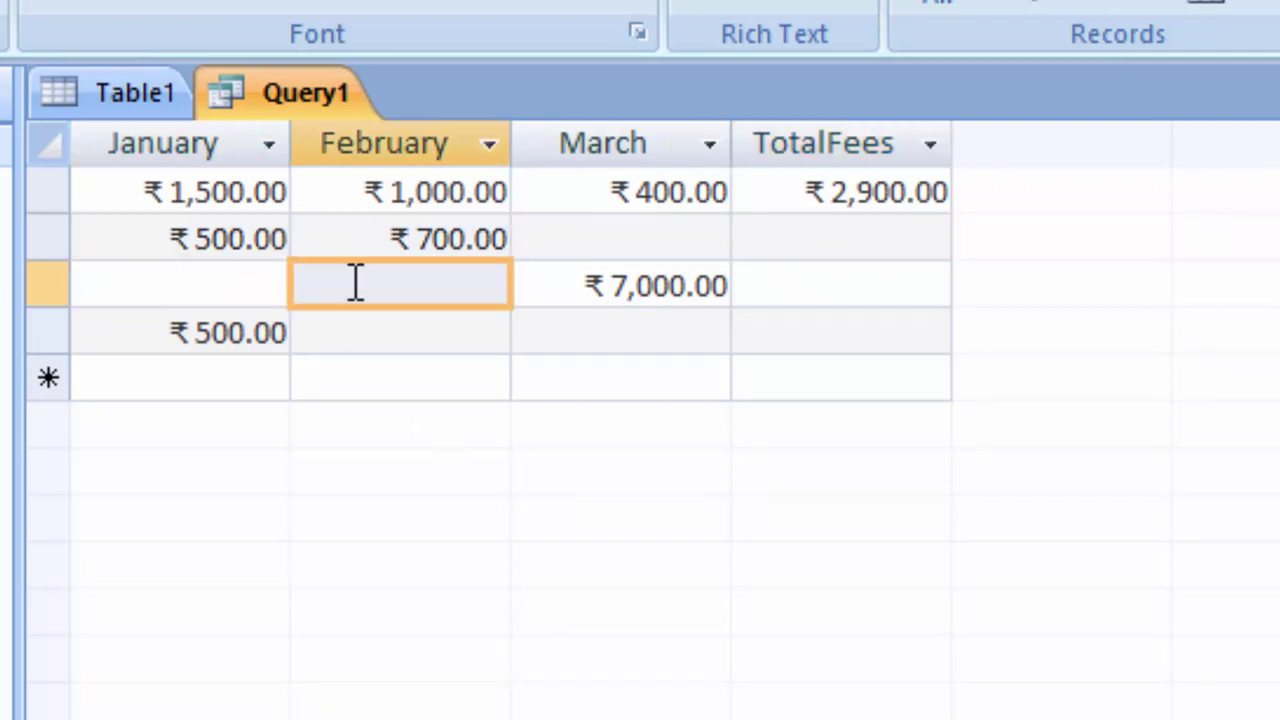
pyautogui.click(585, 285)
pyautogui.click(845, 287)
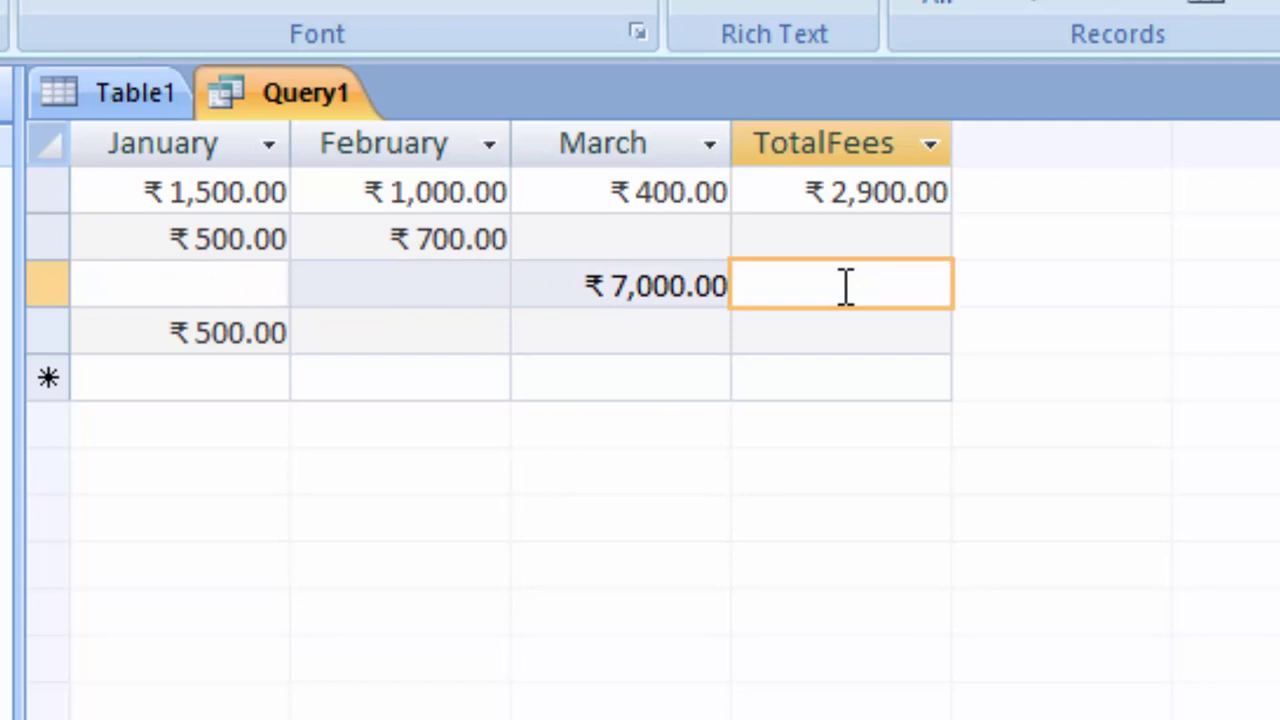
# Step: Enter 100 in row 2's March cell, giving TotalFees ₹1,300.00
pyautogui.click(609, 240)
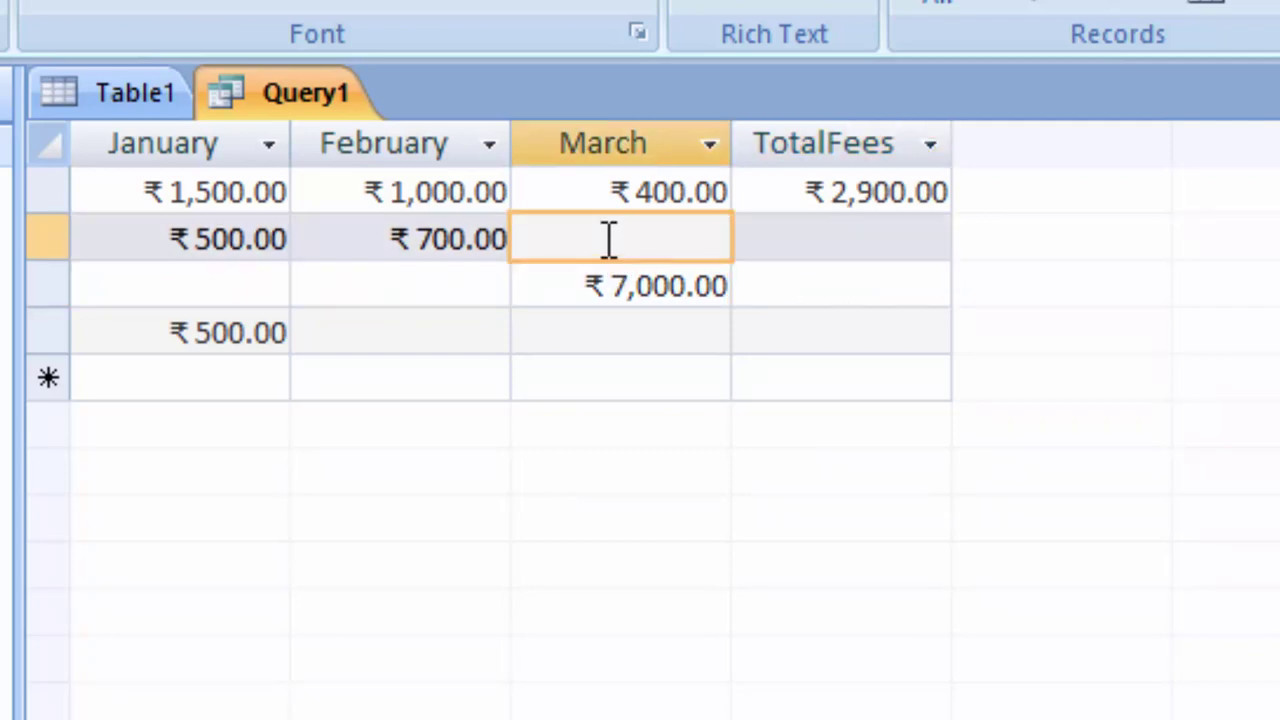
pyautogui.write('100')
pyautogui.press('Tab')
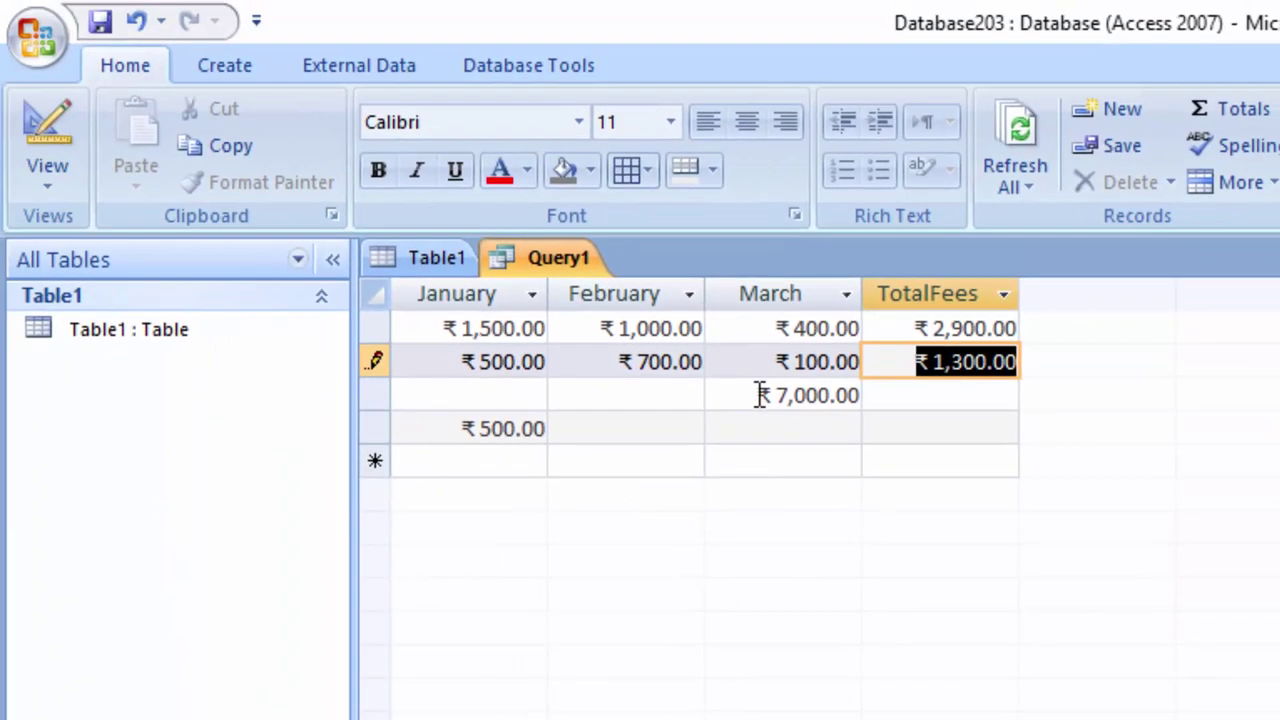
# Step: Return Query1 to Design View and open the TotalFees expression in the Zoom box
pyautogui.click(563, 268)
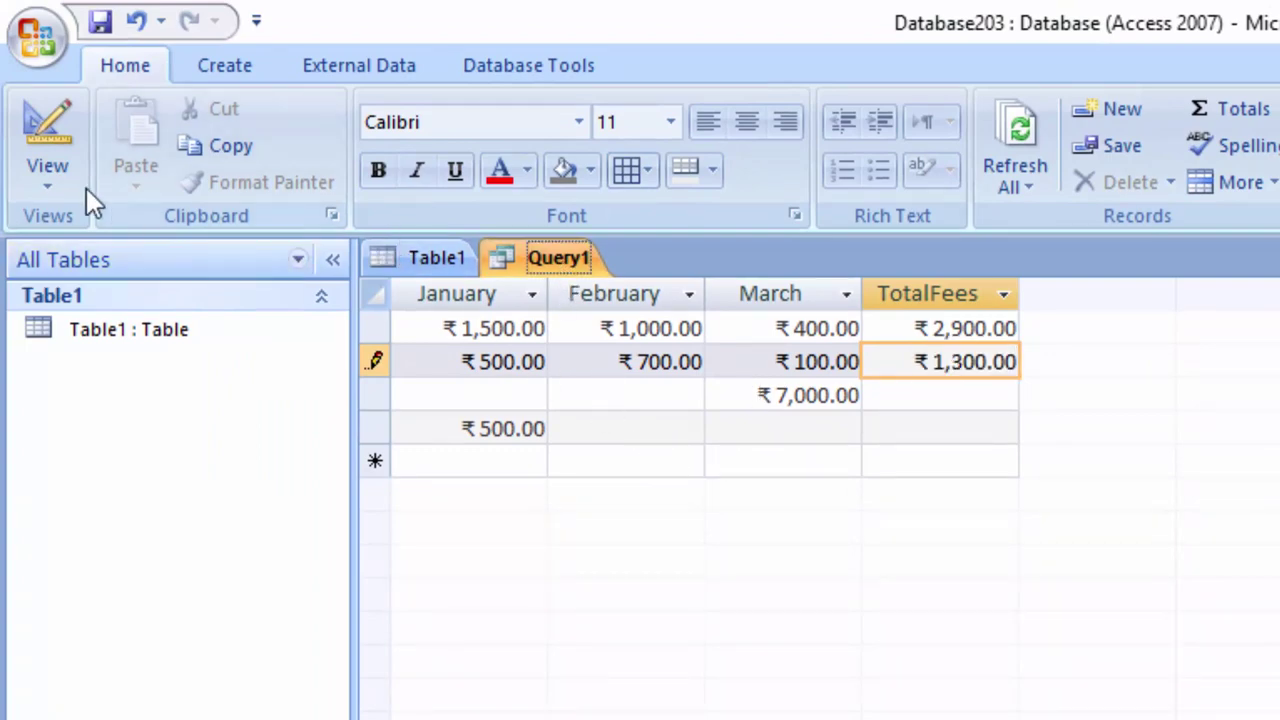
pyautogui.click(38, 185)
pyautogui.click(110, 533)
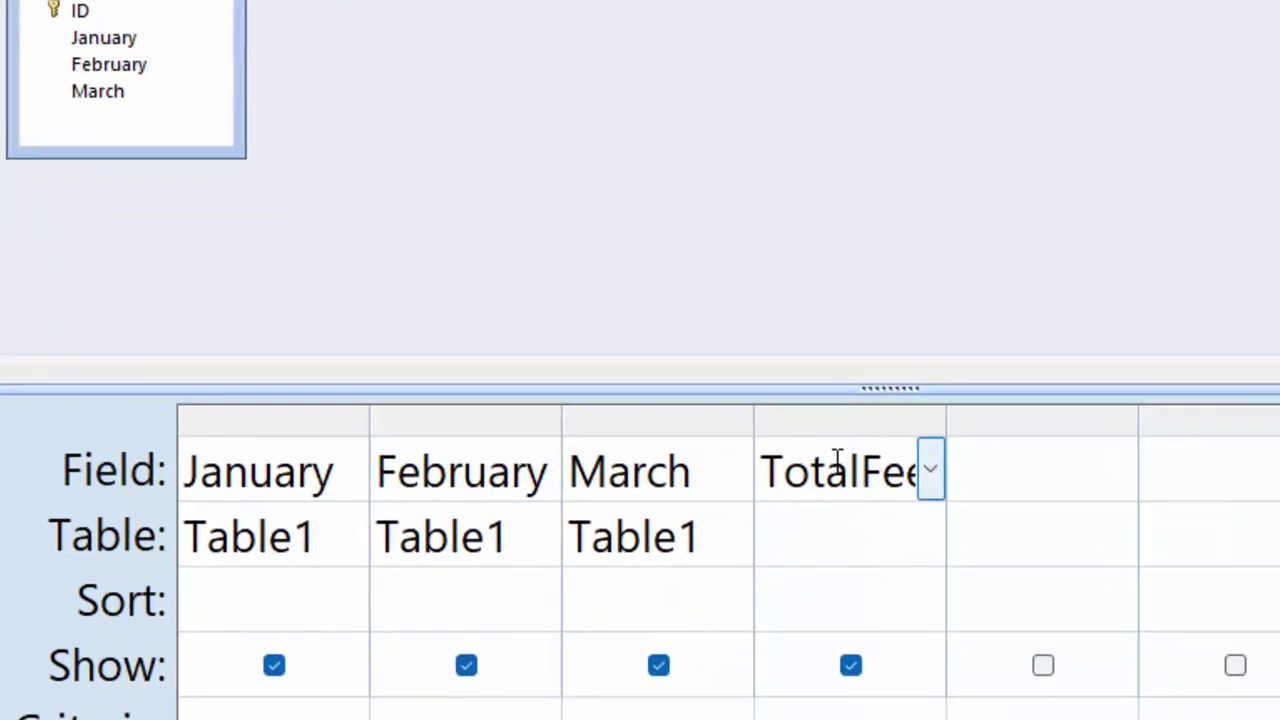
pyautogui.rightClick(836, 462)
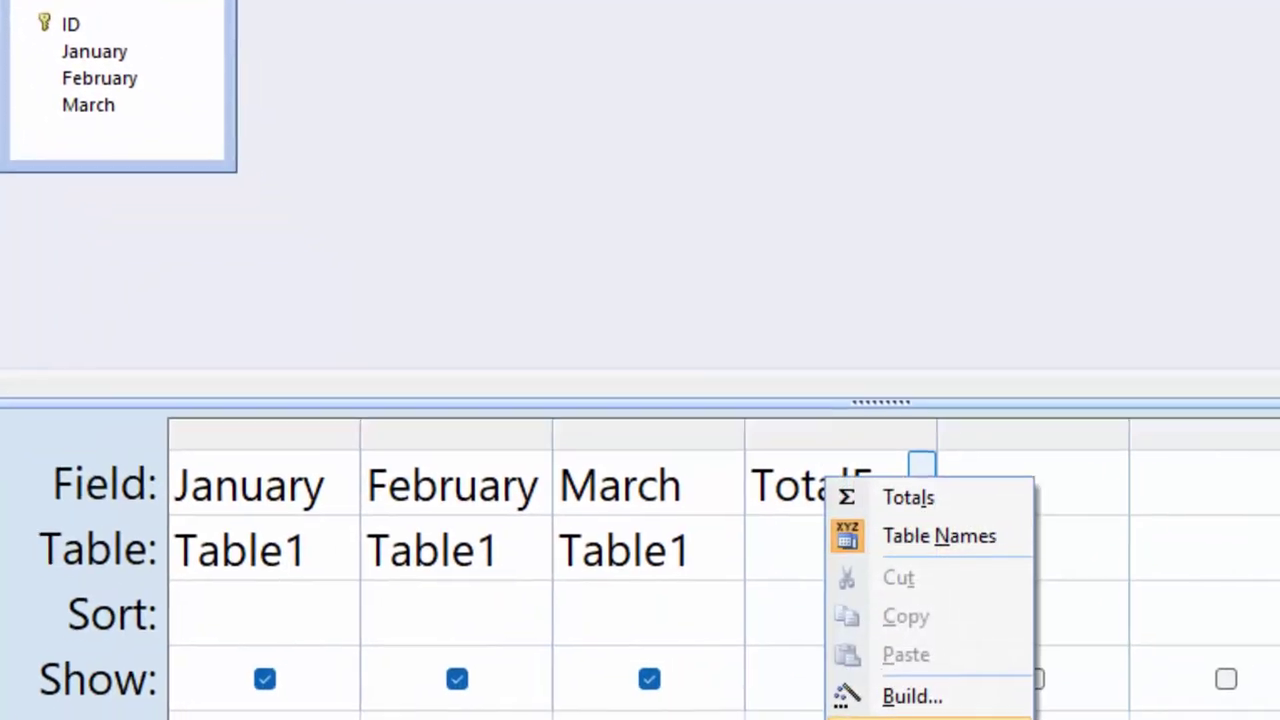
pyautogui.click(905, 712)
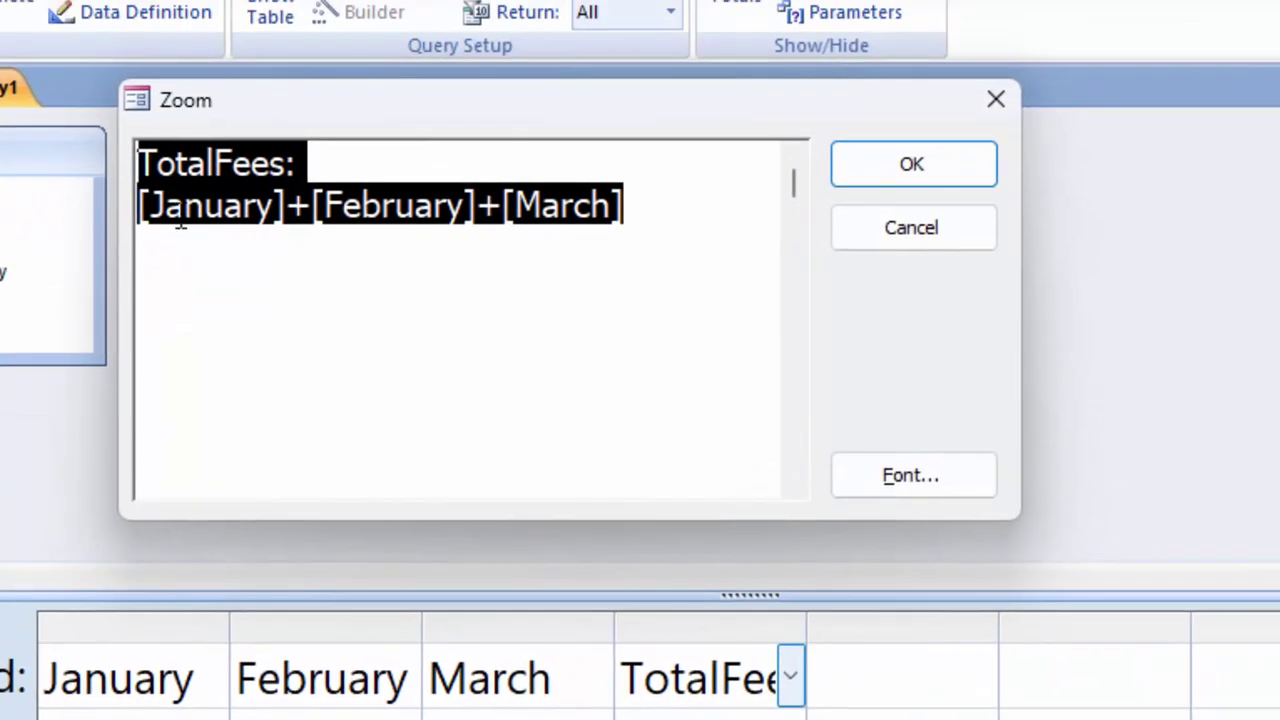
# Step: Wrap January and February in Nz(), making the expression Nz([January],0+Nz([February],+[March]))
pyautogui.click(142, 208)
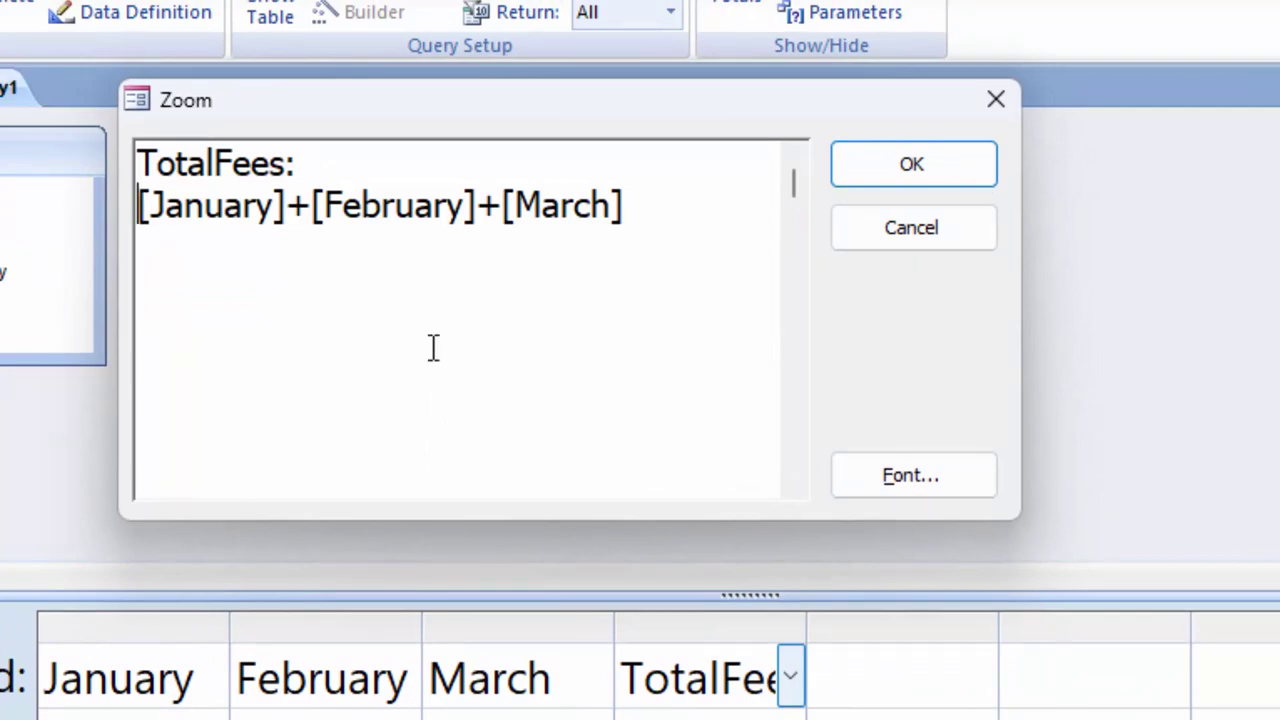
pyautogui.write('N')
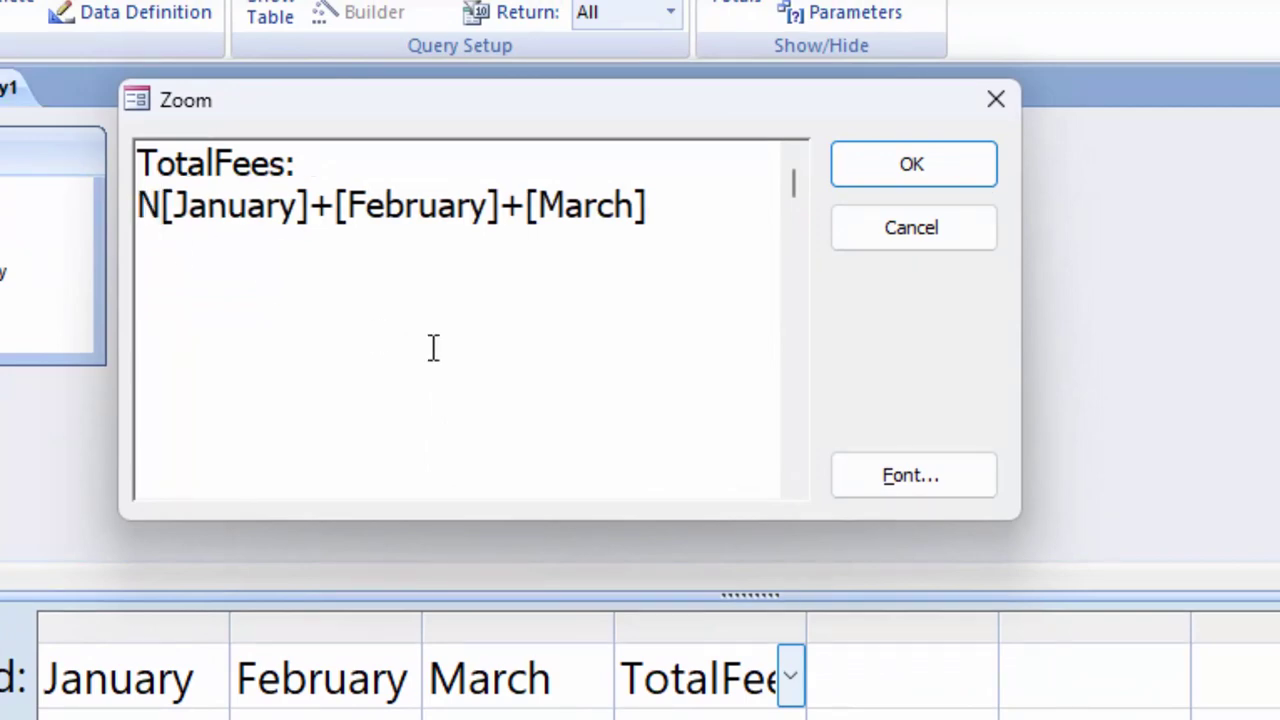
pyautogui.write('z(')
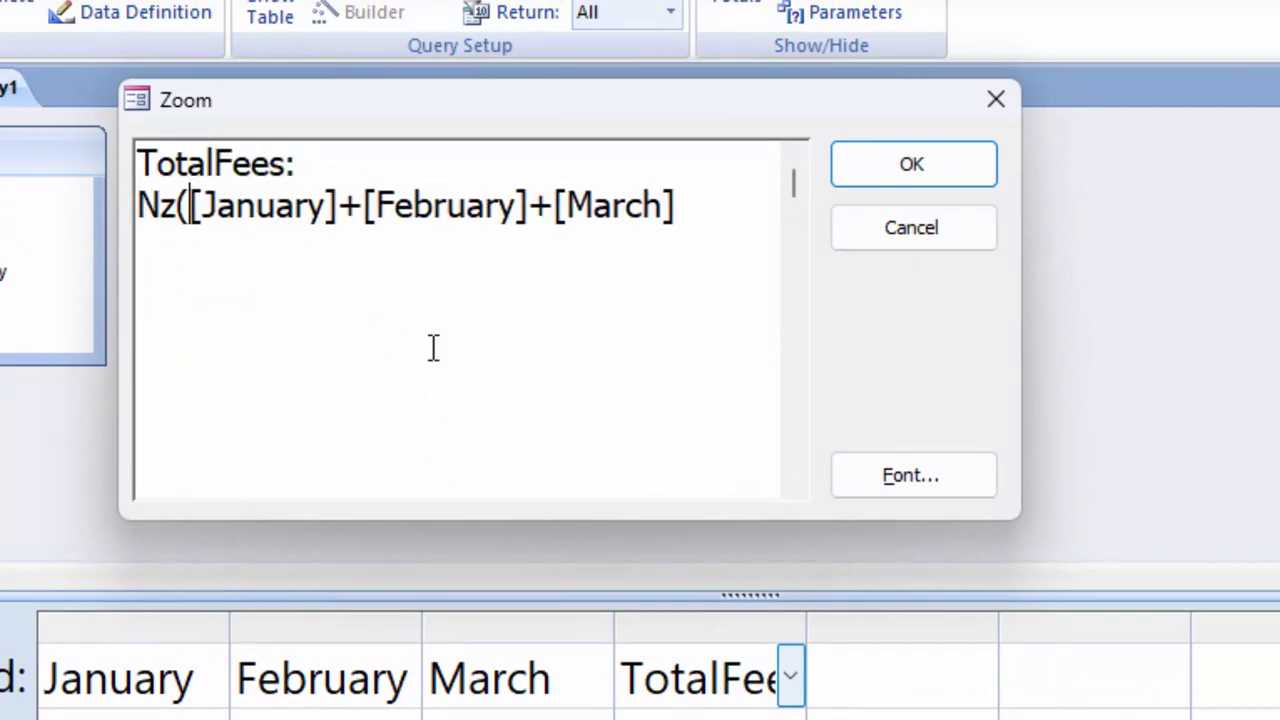
pyautogui.click(338, 222)
pyautogui.write(',0')
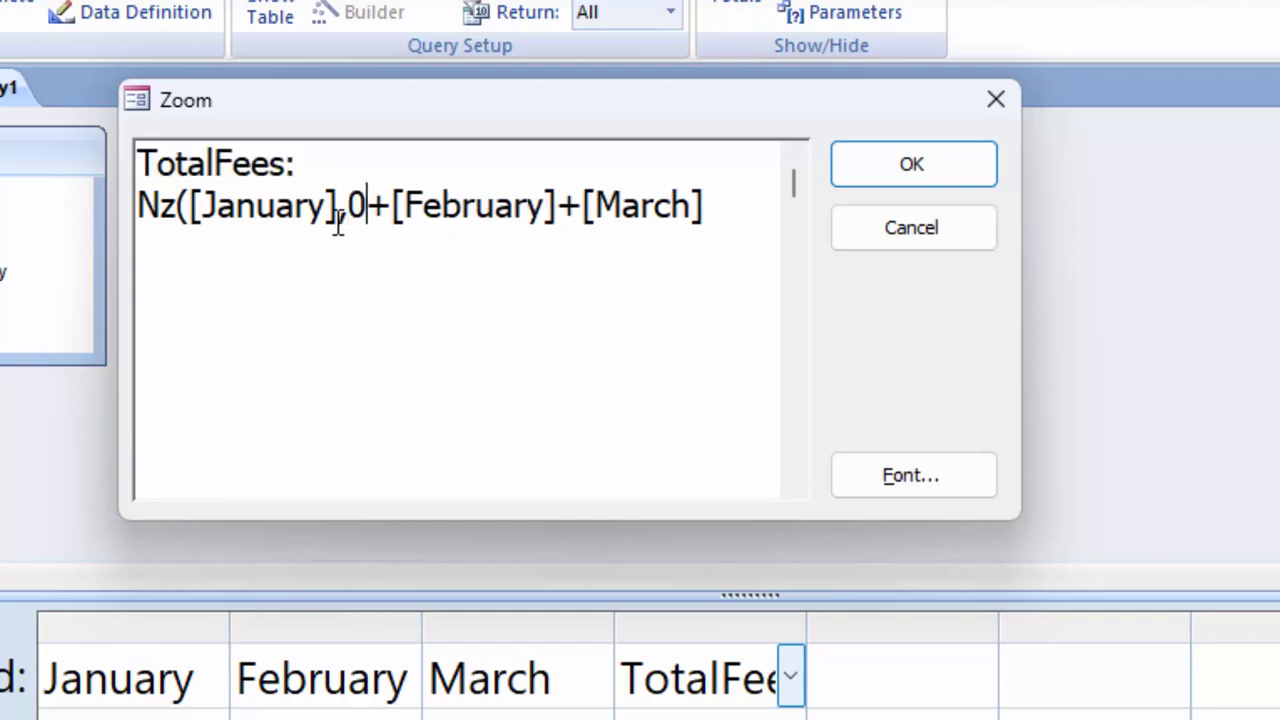
pyautogui.click(393, 210)
pyautogui.write('Nz')
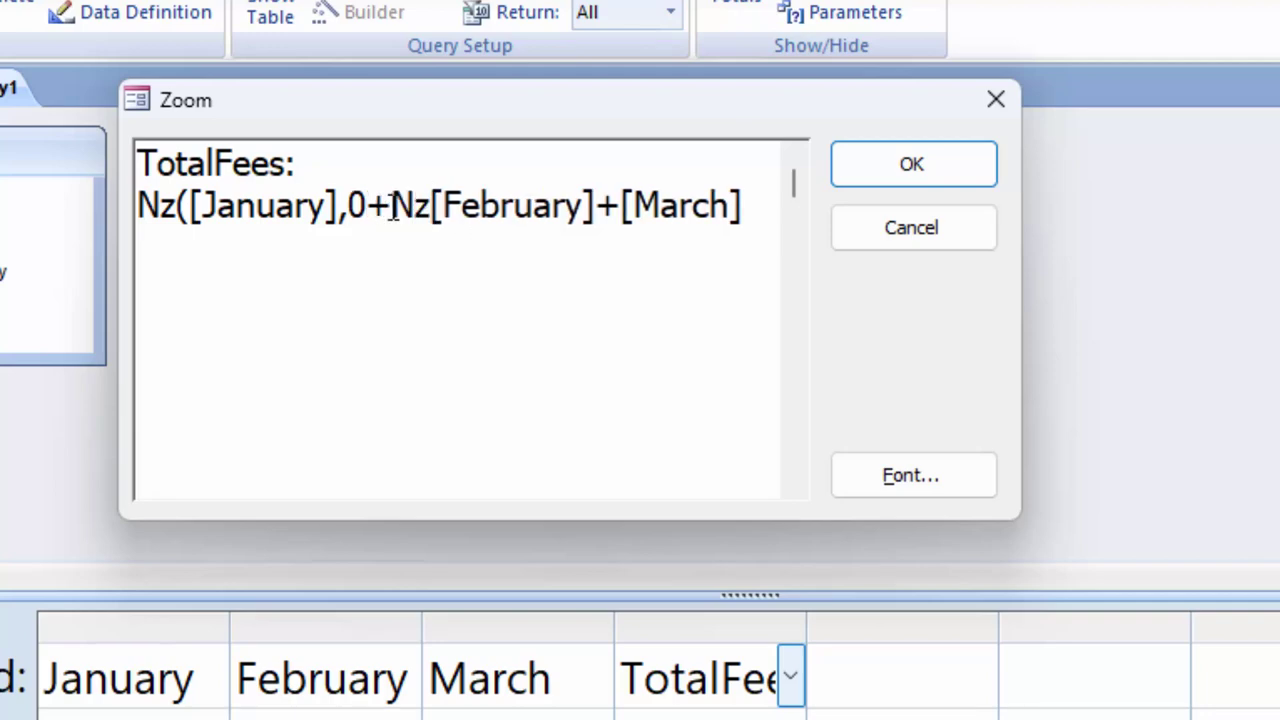
pyautogui.write('(')
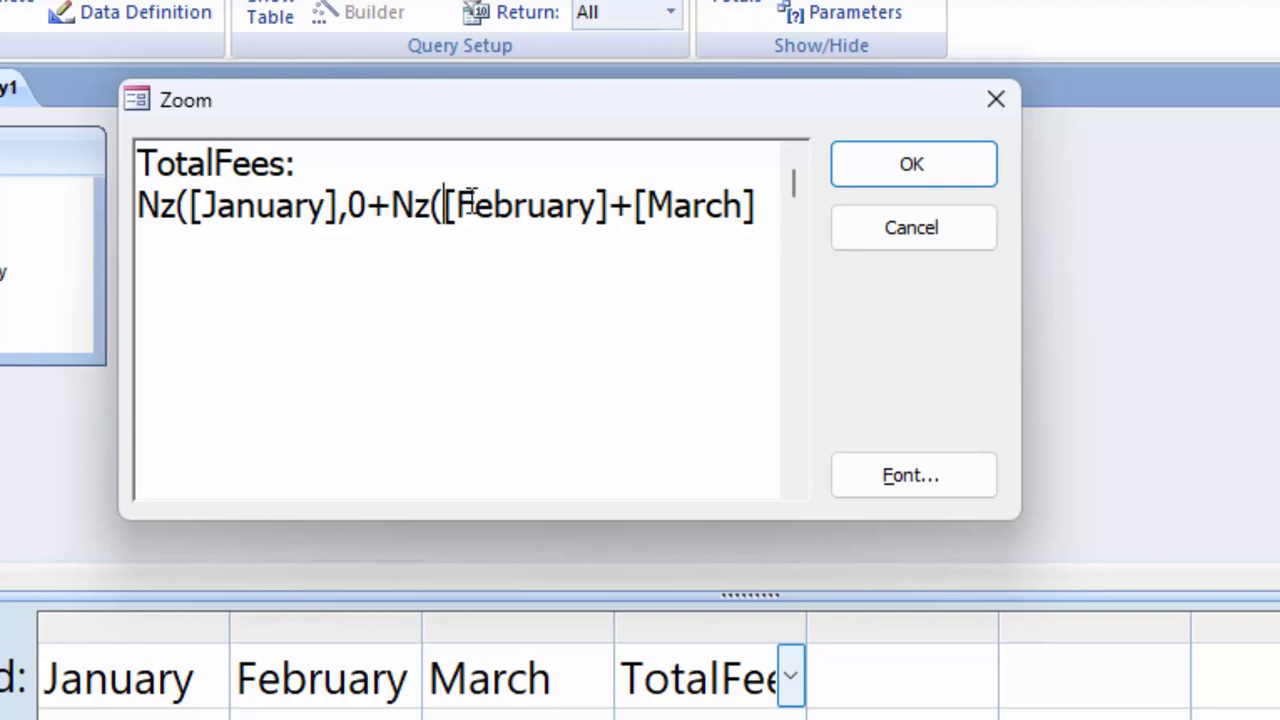
pyautogui.click(611, 205)
pyautogui.write(',')
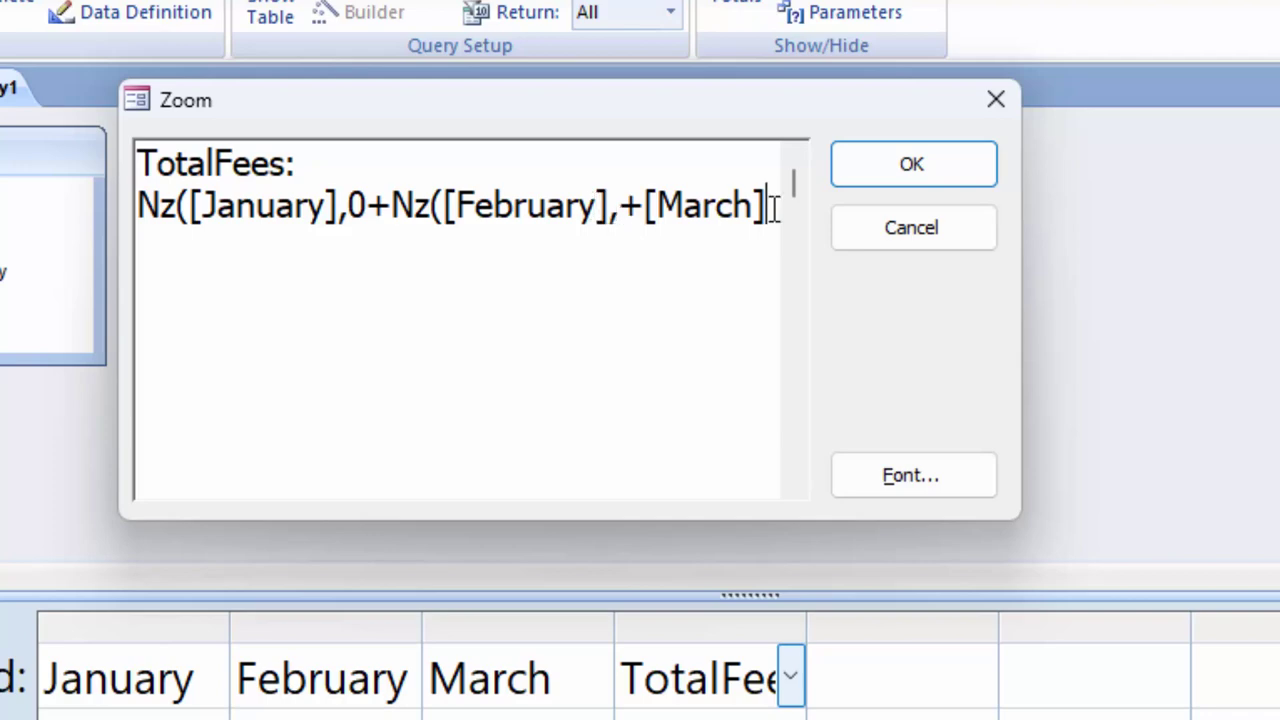
pyautogui.write('))')
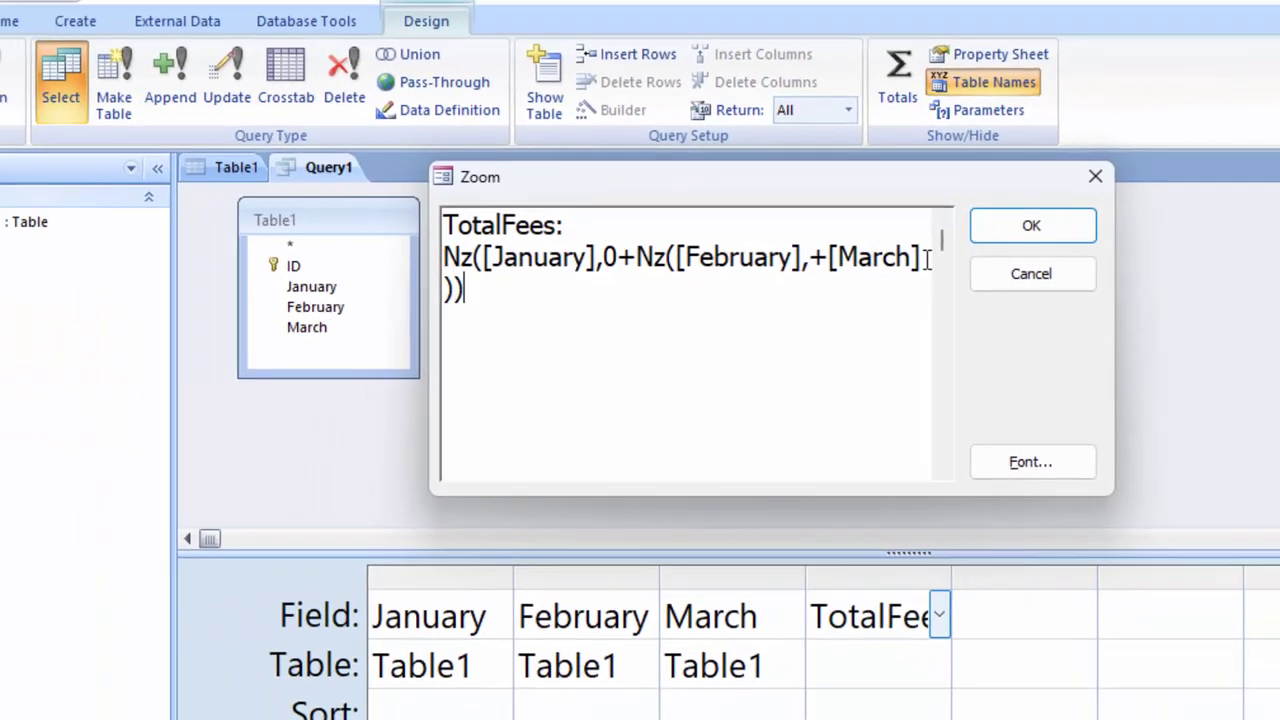
# Step: Confirm the Nz expression and run the query, giving totals 1500, 500, 7000 and 500
pyautogui.click(1055, 237)
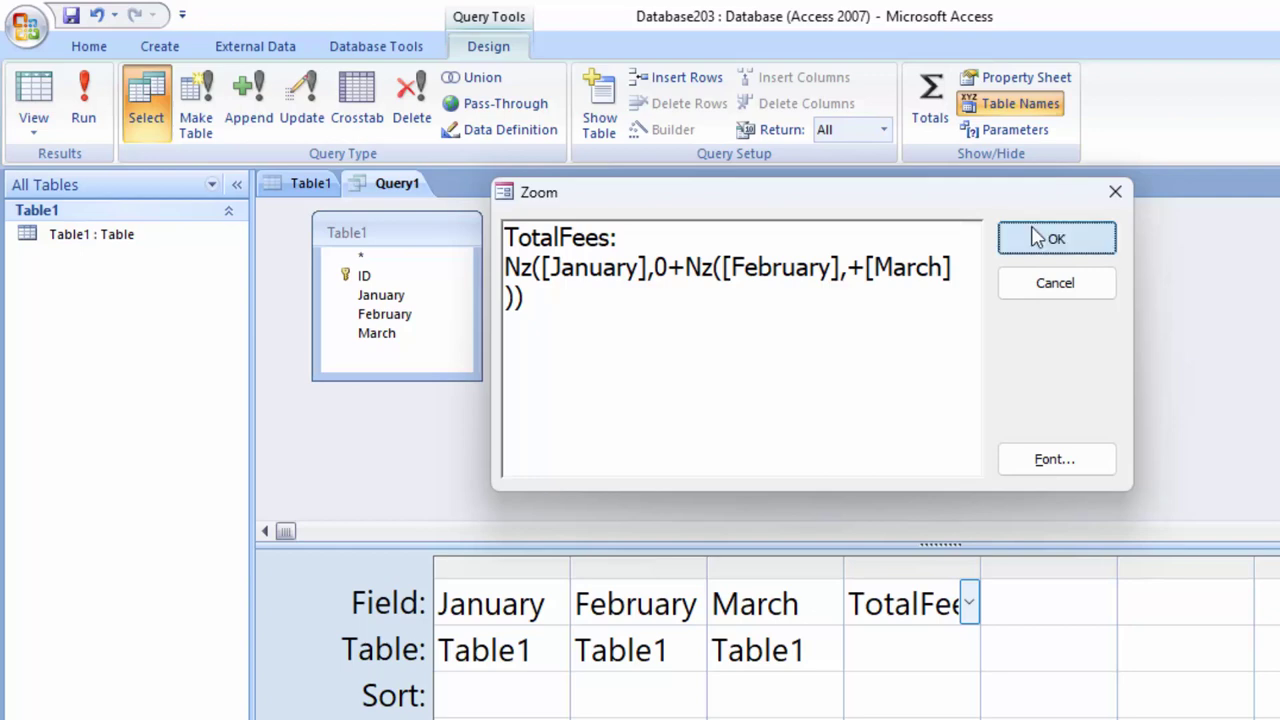
pyautogui.click(93, 117)
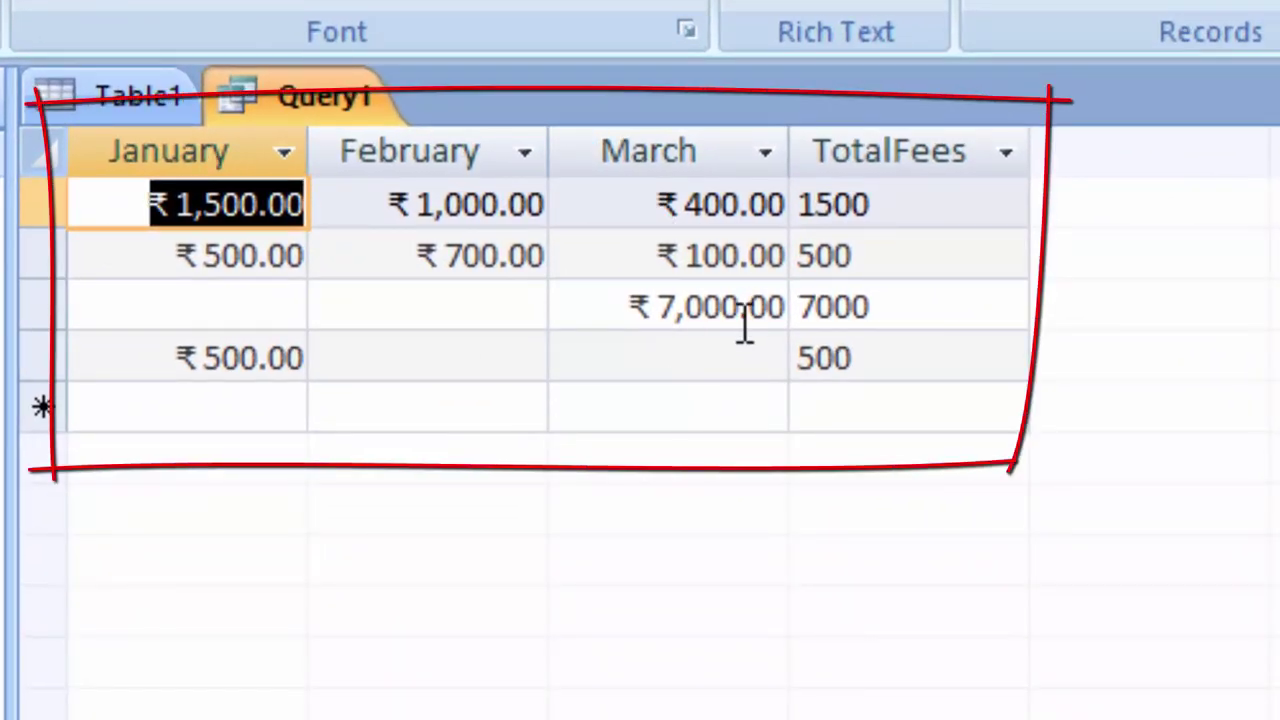
pyautogui.click(396, 315)
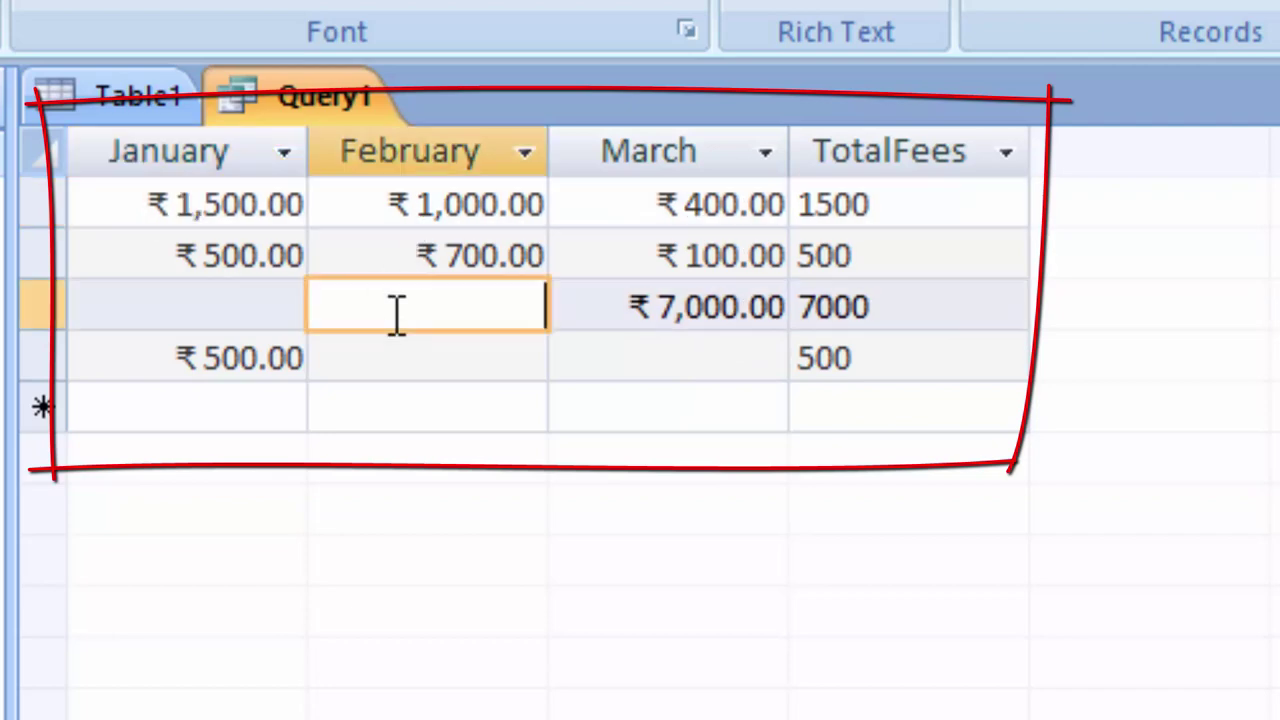